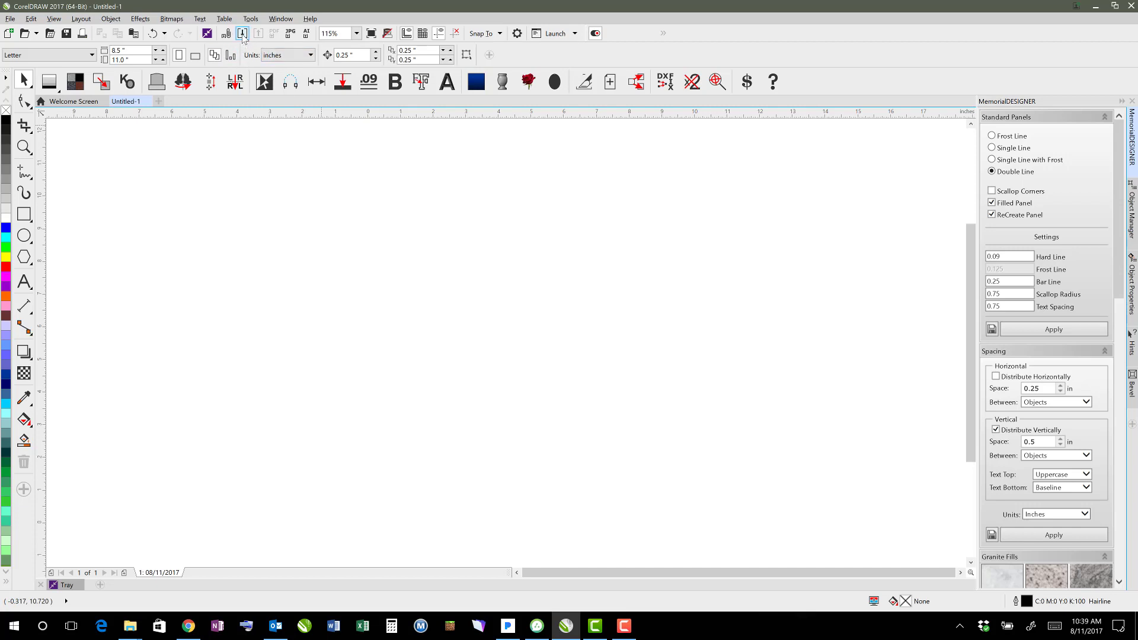
Step: Import WIN_20170406_13_33_18_Pro.jpg and WIN_20170406_13_34_02_Pro.jpg and place the two gravestone photos side by side at their original sizes
{"action": "left_click", "coordinate": [243, 34]}
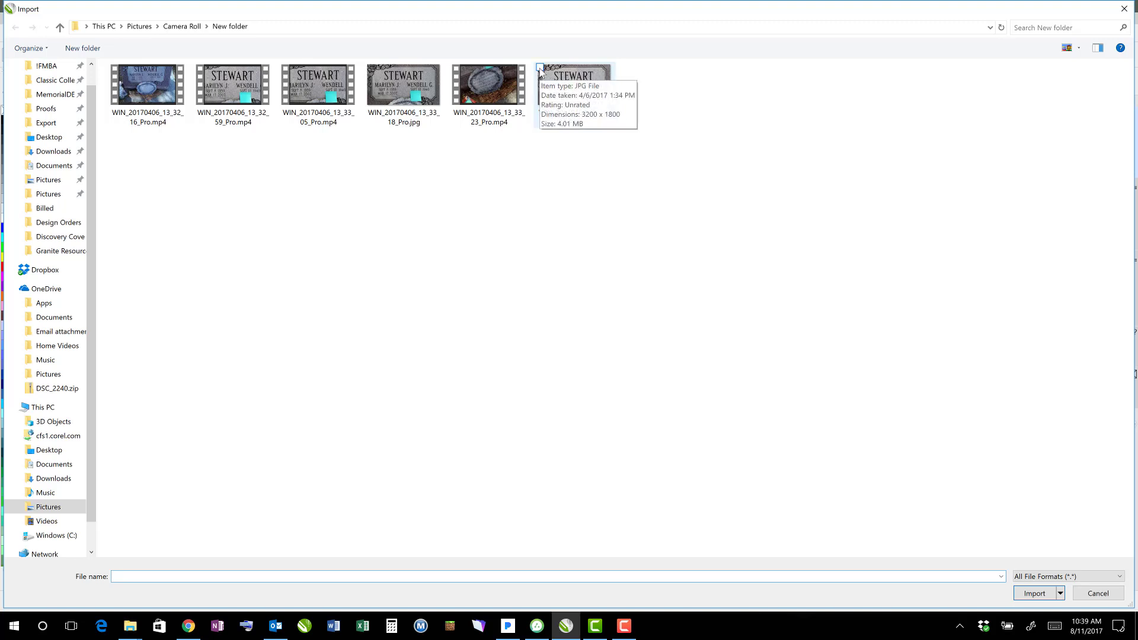
{"action": "left_click", "coordinate": [540, 72]}
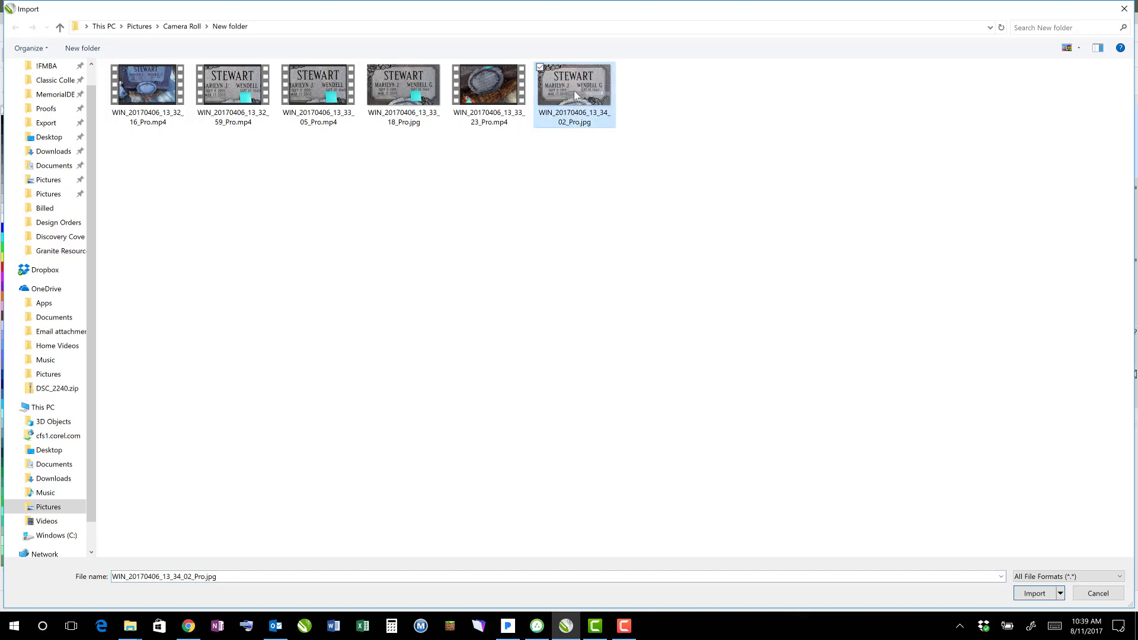
{"action": "left_click", "coordinate": [369, 68]}
{"action": "left_click", "coordinate": [1029, 600]}
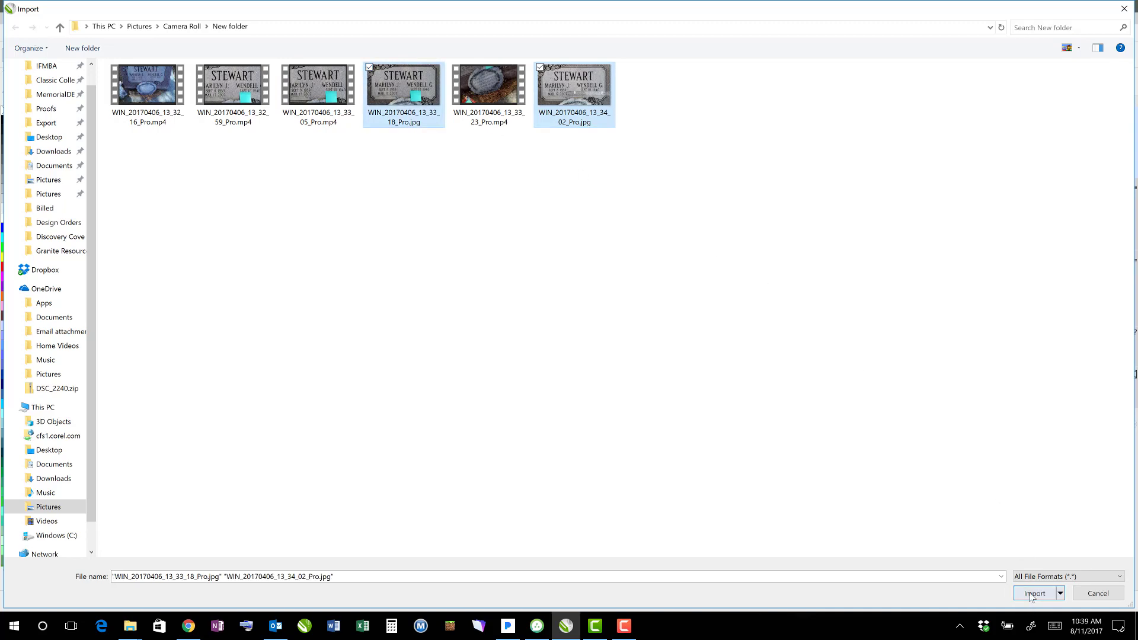
{"action": "left_click", "coordinate": [148, 161]}
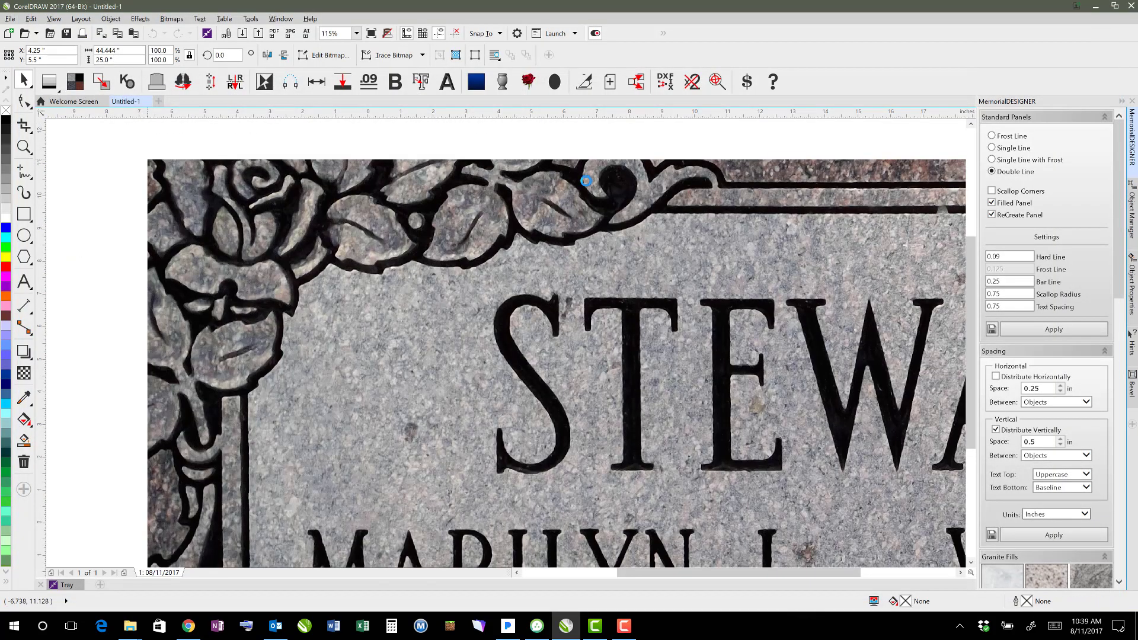
{"action": "scroll", "coordinate": [645, 258], "scroll_direction": "down", "scroll_amount": 4}
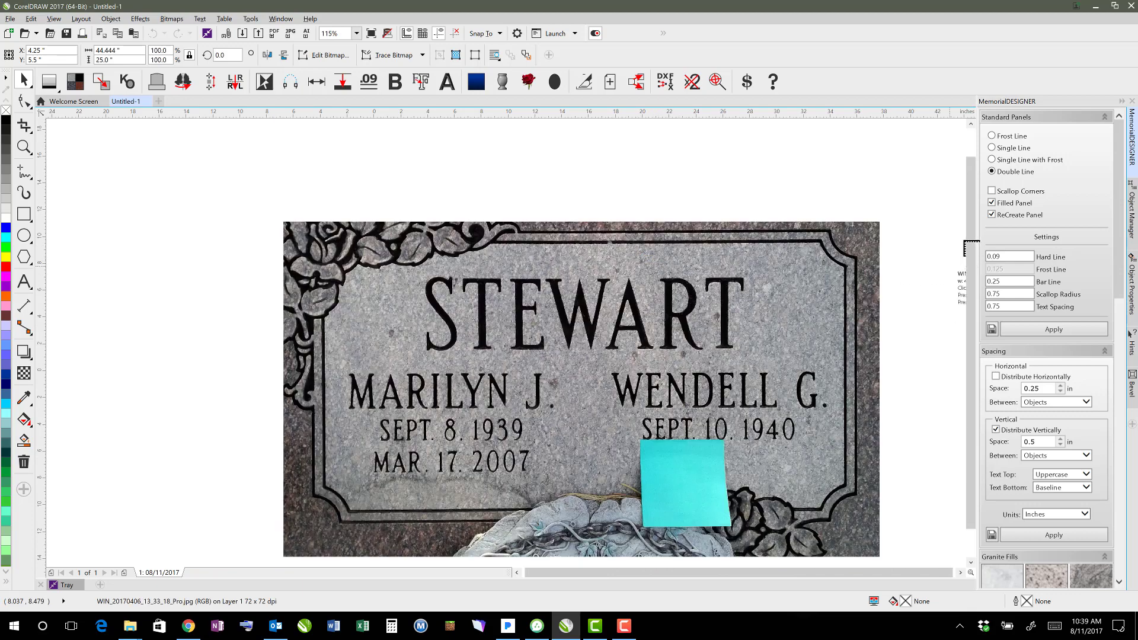
{"action": "left_click", "coordinate": [898, 229]}
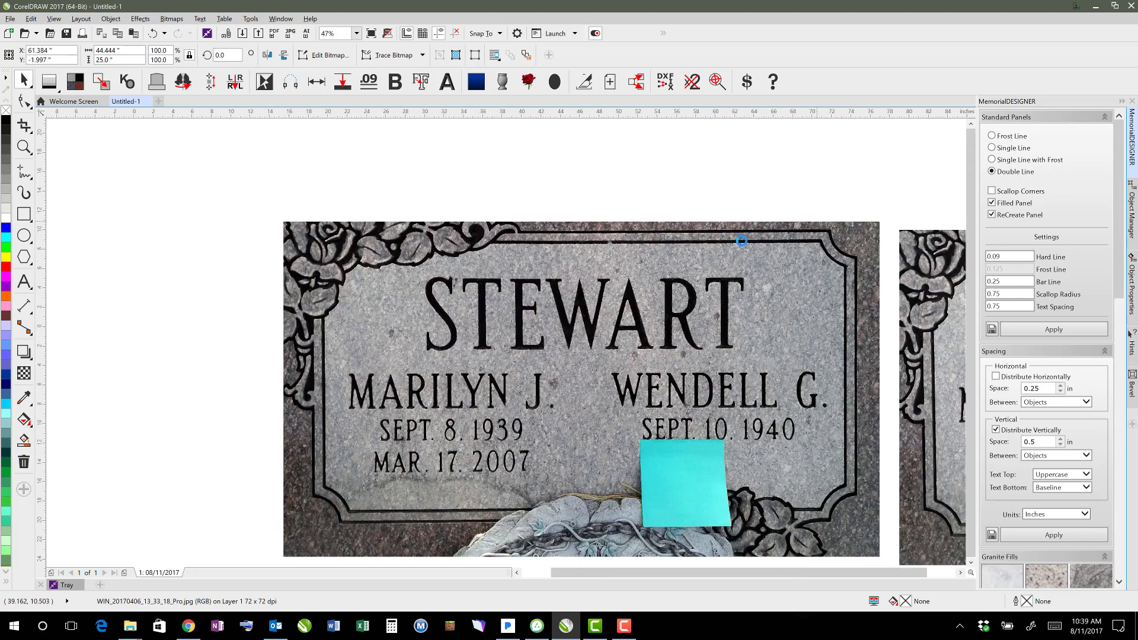
{"action": "key", "text": "F4"}
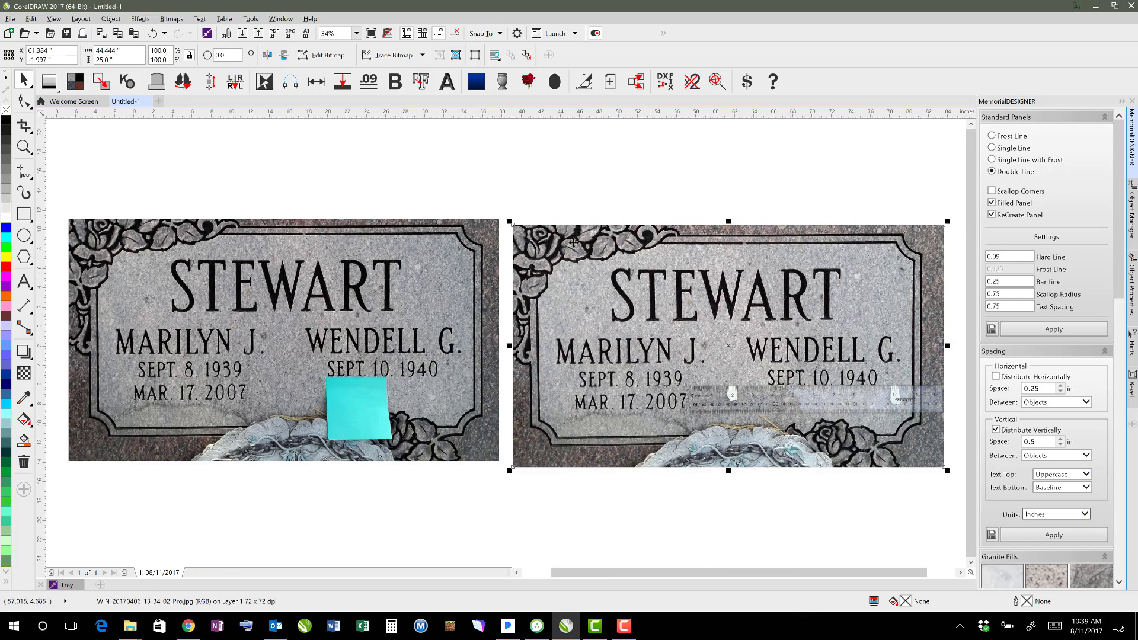
Step: Draw a straight line about 16.8 in long along the photographed ruler from its 2 mark to its 10 mark
{"action": "left_click", "coordinate": [104, 59]}
{"action": "left_click", "coordinate": [69, 167]}
{"action": "left_click", "coordinate": [24, 145]}
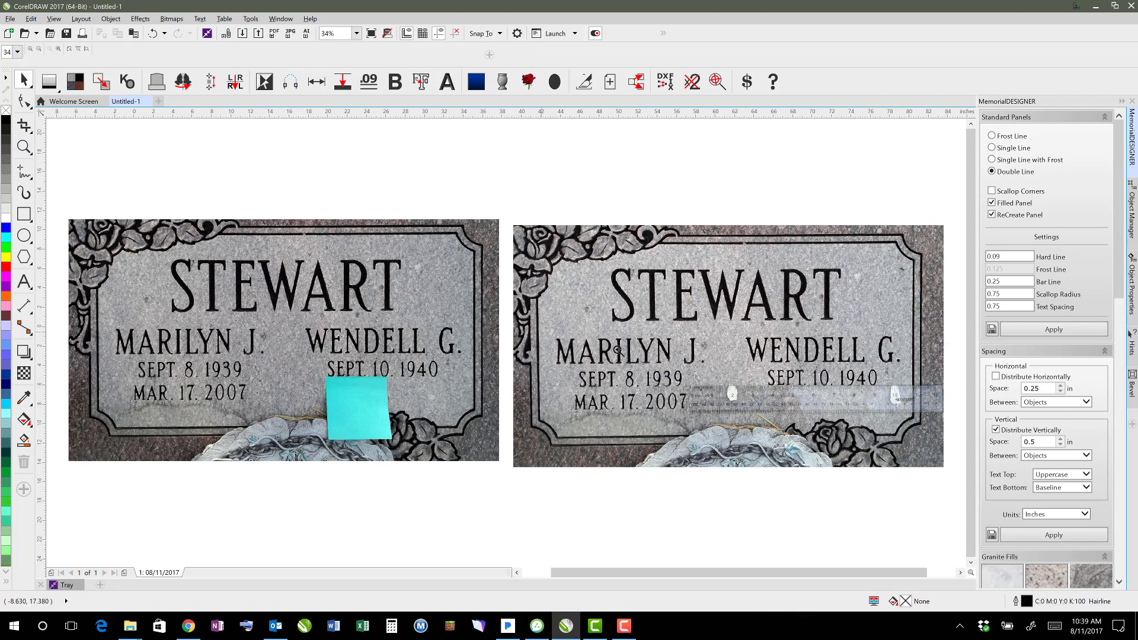
{"action": "left_click_drag", "start_coordinate": [902, 415], "coordinate": [732, 392]}
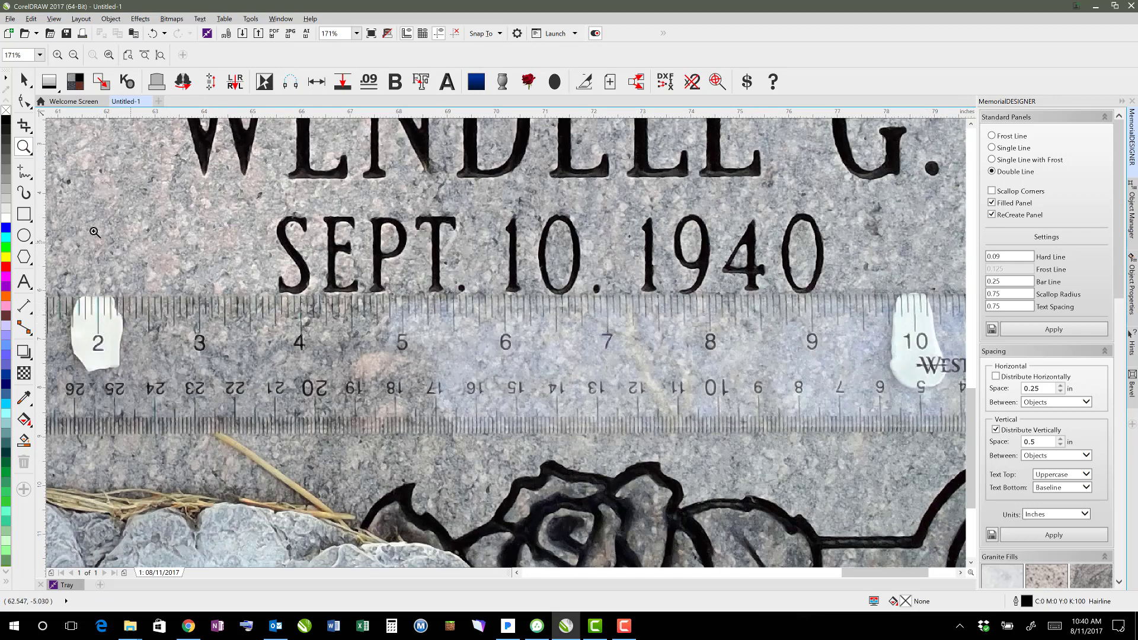
{"action": "left_click", "coordinate": [25, 172]}
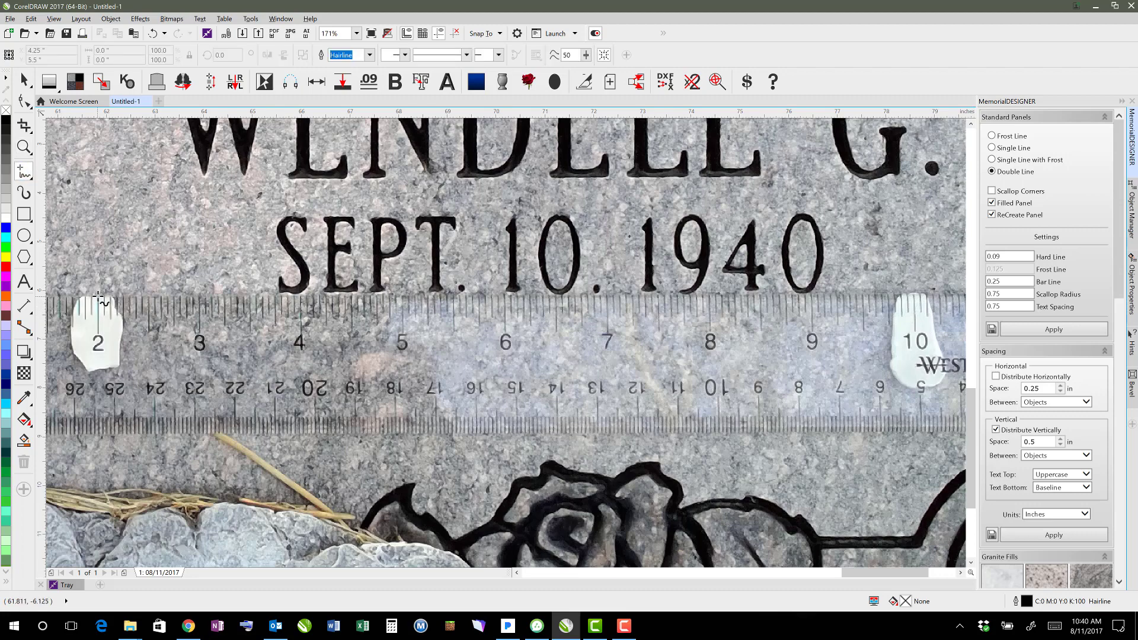
{"action": "left_click", "coordinate": [98, 297]}
{"action": "left_click", "coordinate": [916, 298]}
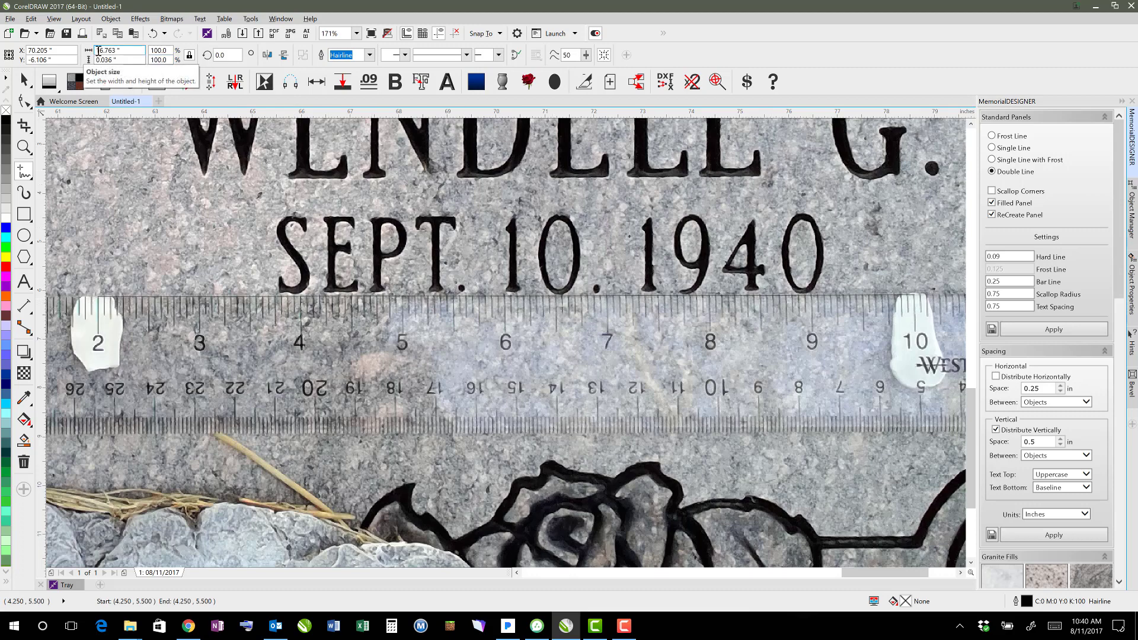
Step: Scale the ruler photo so the drawn line matches the ruler's true 2-to-10 distance, straightening it horizontally and deleting the line
{"action": "left_click", "coordinate": [24, 78]}
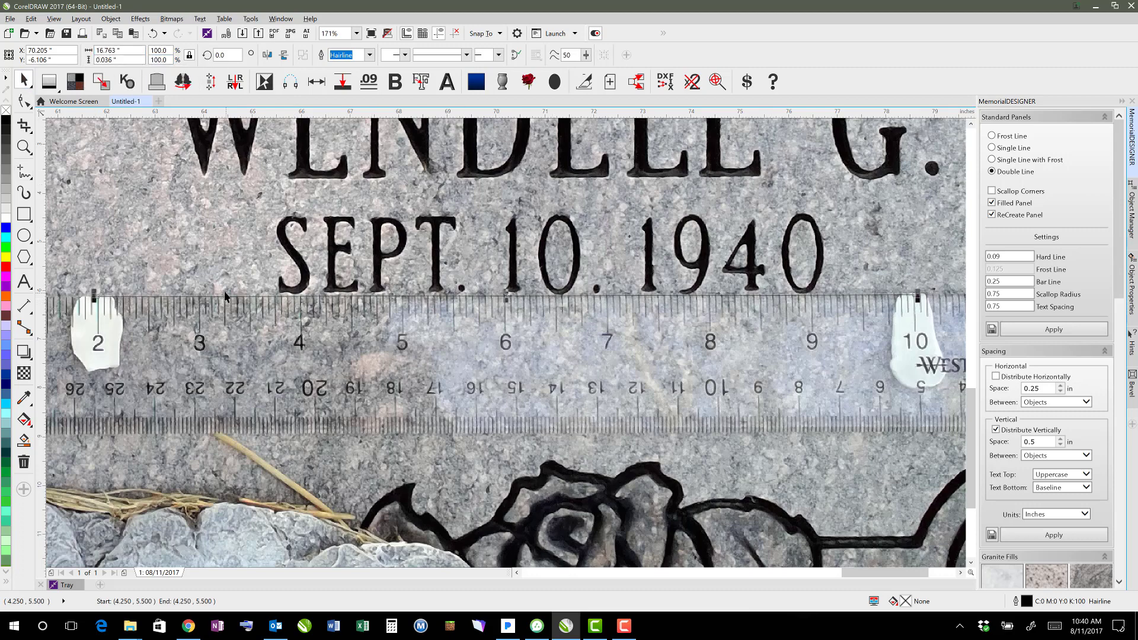
{"action": "key", "text": "ctrl+a"}
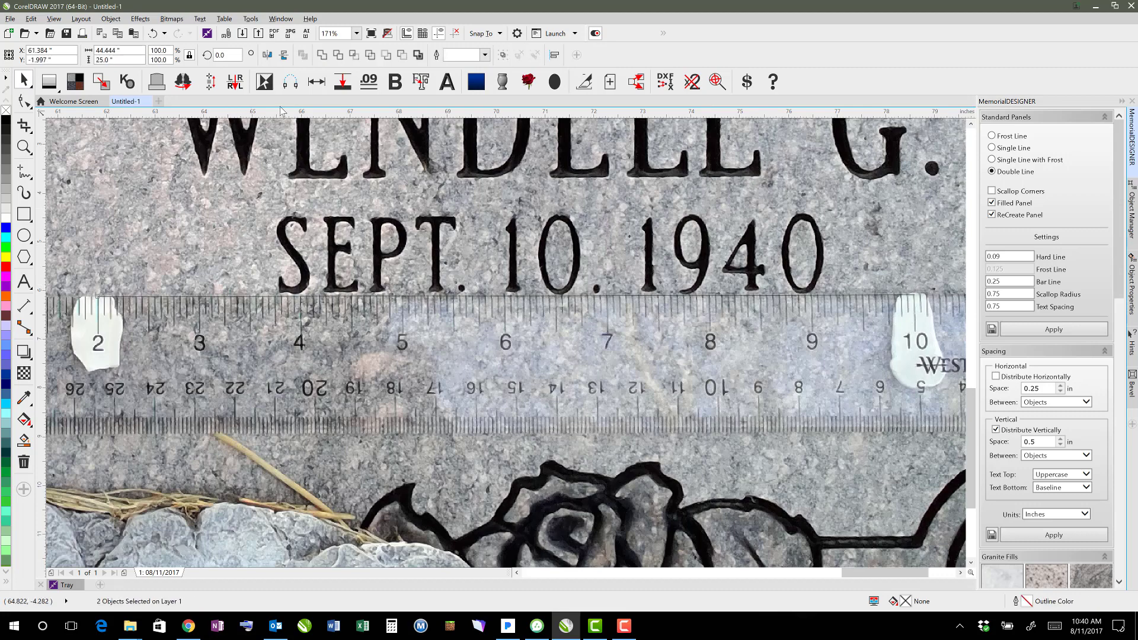
{"action": "left_click", "coordinate": [319, 85]}
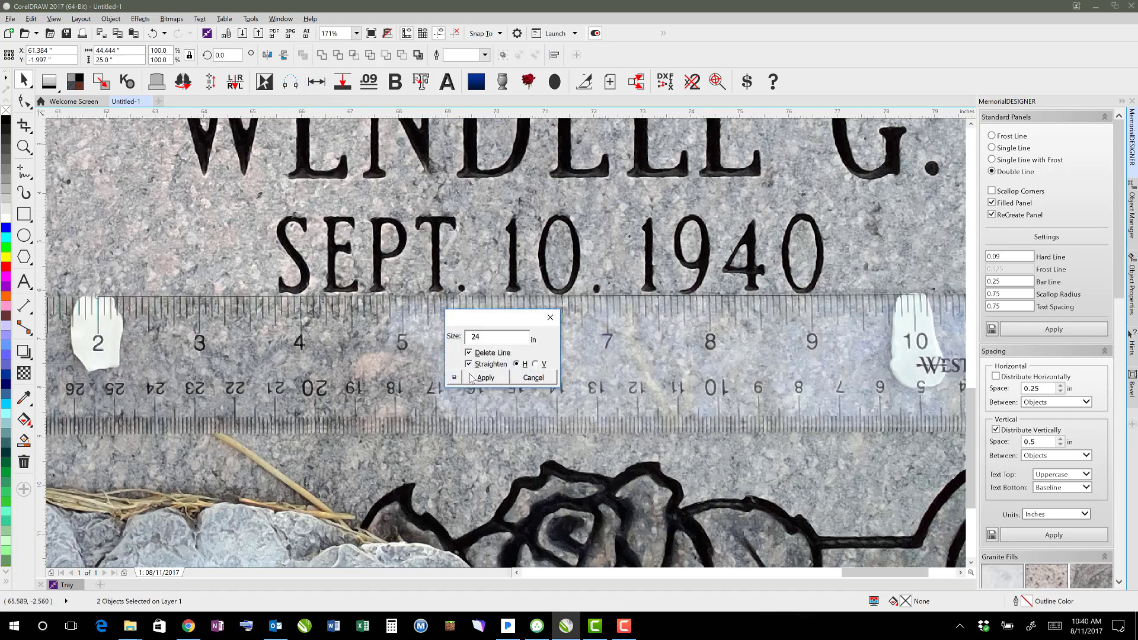
{"action": "double_click", "coordinate": [463, 342]}
{"action": "left_click", "coordinate": [486, 378]}
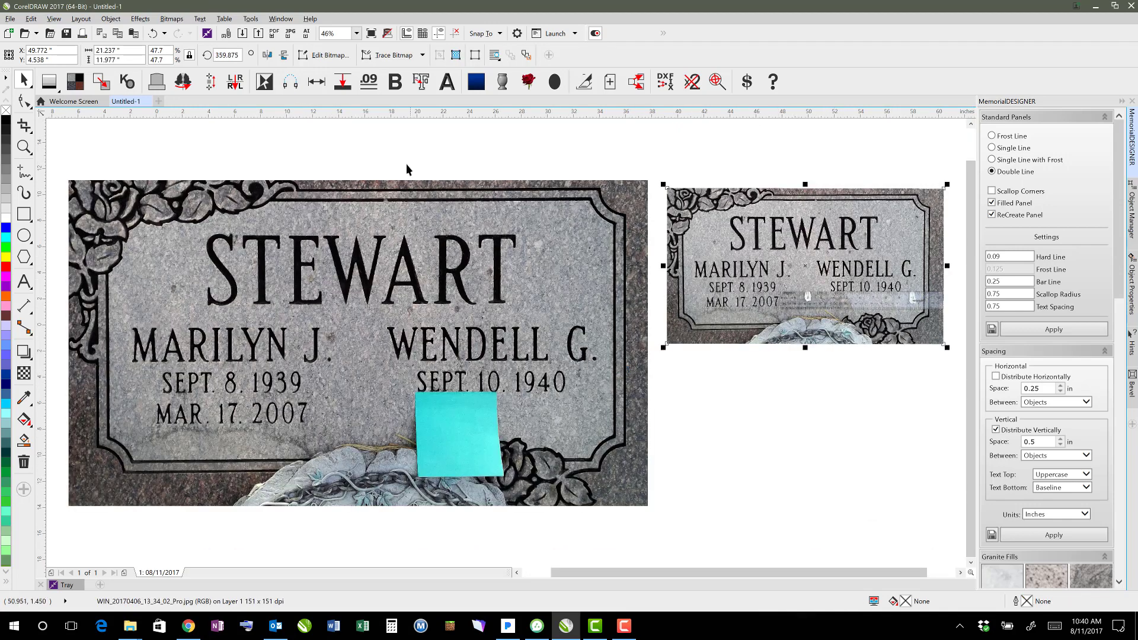
Step: Draw a straight line about 6.2 in long across the upper edge of the sticky note in the other photo
{"action": "left_click", "coordinate": [438, 430]}
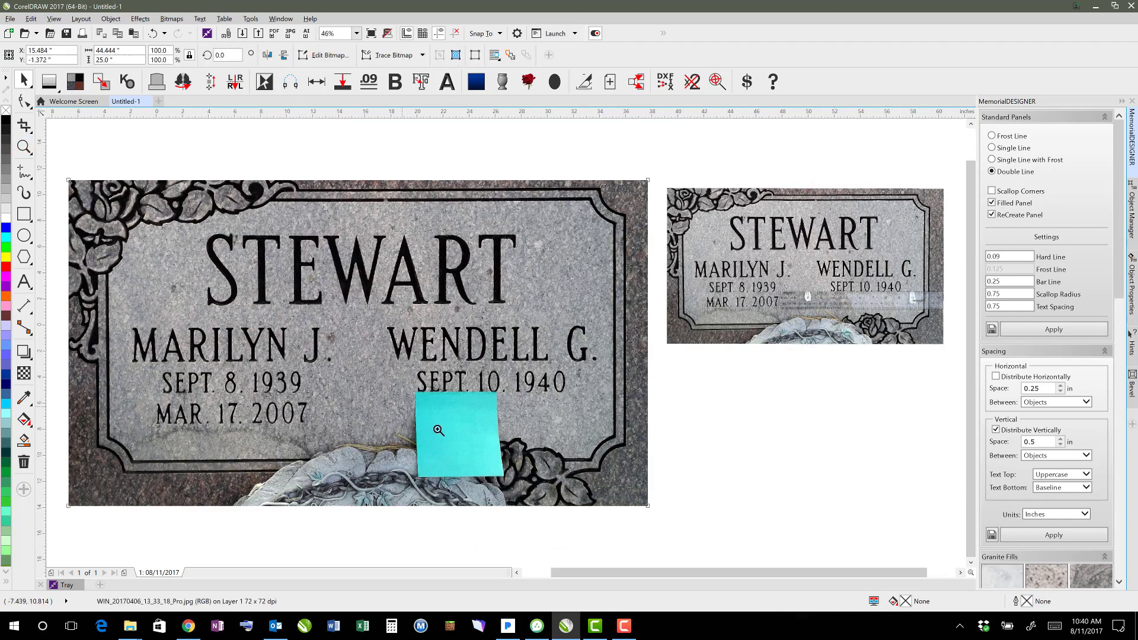
{"action": "key", "text": "z"}
{"action": "left_click_drag", "start_coordinate": [412, 385], "coordinate": [500, 411]}
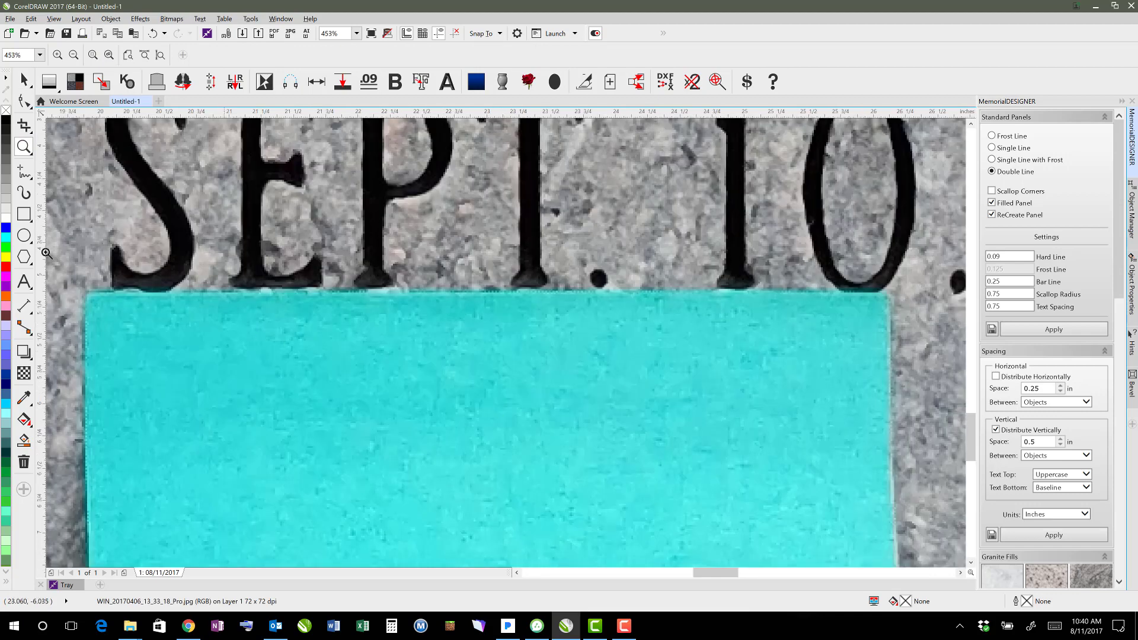
{"action": "left_click", "coordinate": [23, 172]}
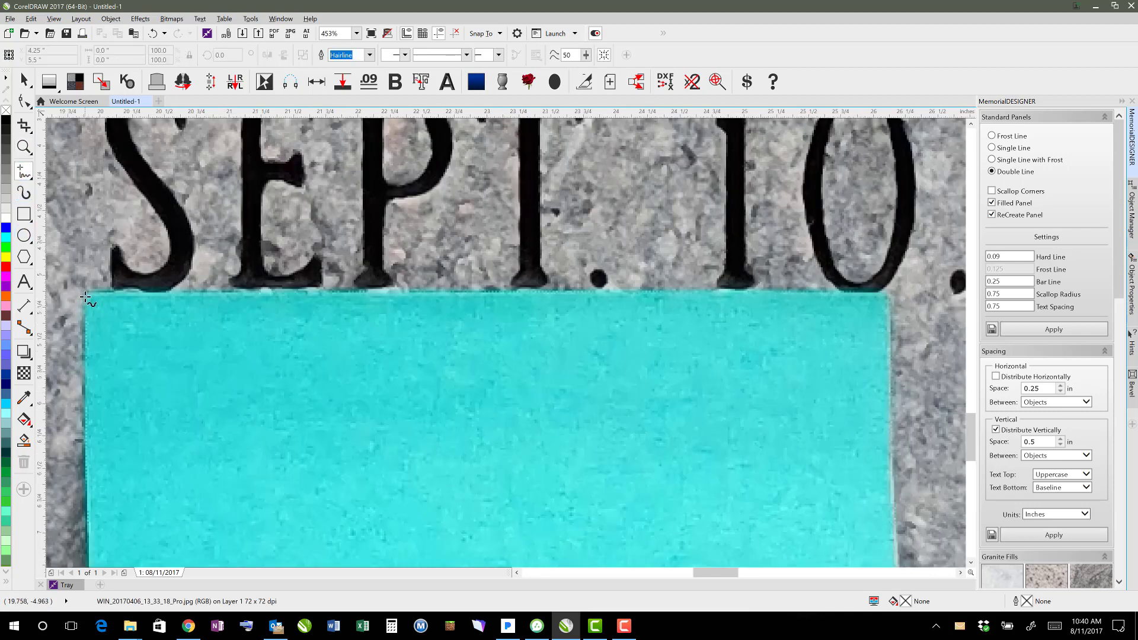
{"action": "left_click", "coordinate": [84, 296]}
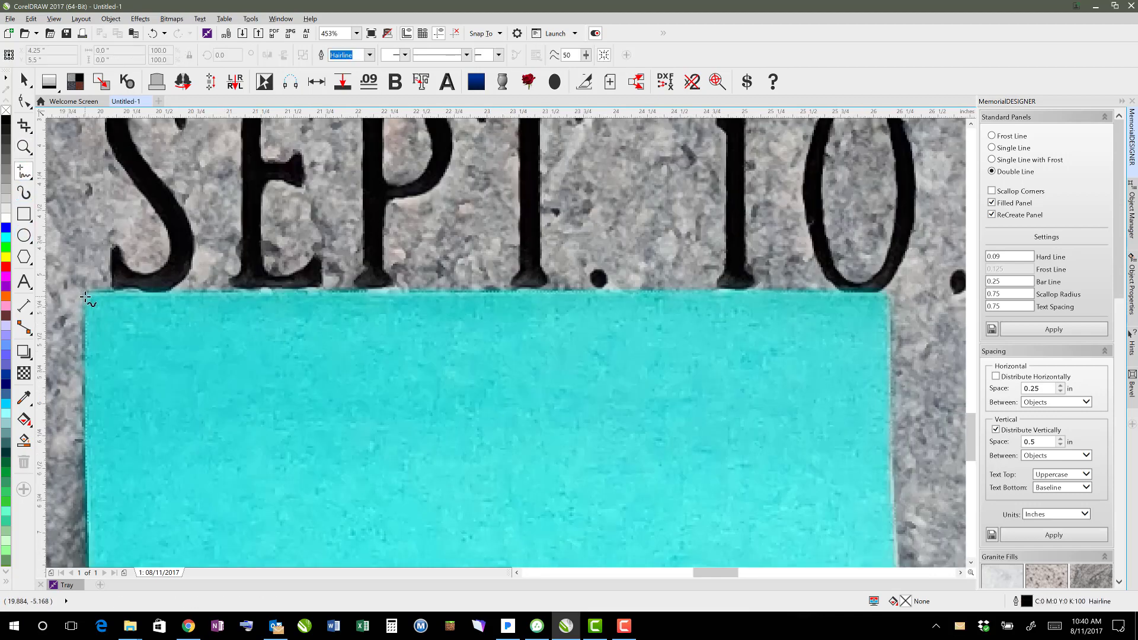
{"action": "left_click", "coordinate": [889, 297]}
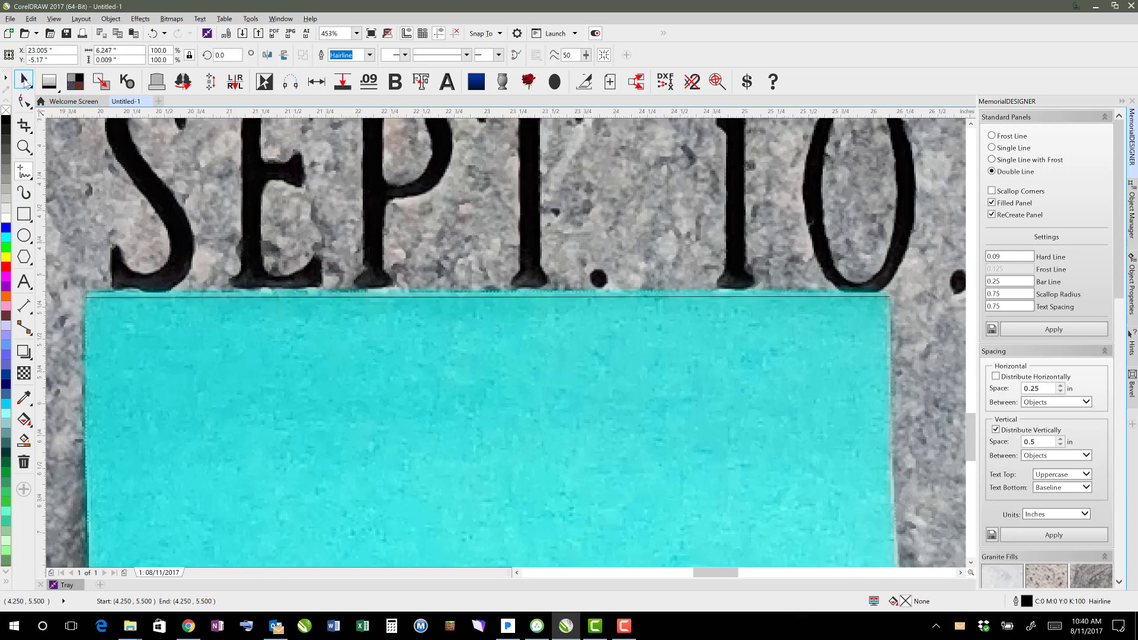
Step: Scale the sticky-note photo so the drawn line is 3 in long, straightening it horizontally and deleting the line
{"action": "left_click", "coordinate": [23, 81]}
{"action": "left_click", "coordinate": [209, 159], "text": "shift"}
{"action": "left_click", "coordinate": [341, 85]}
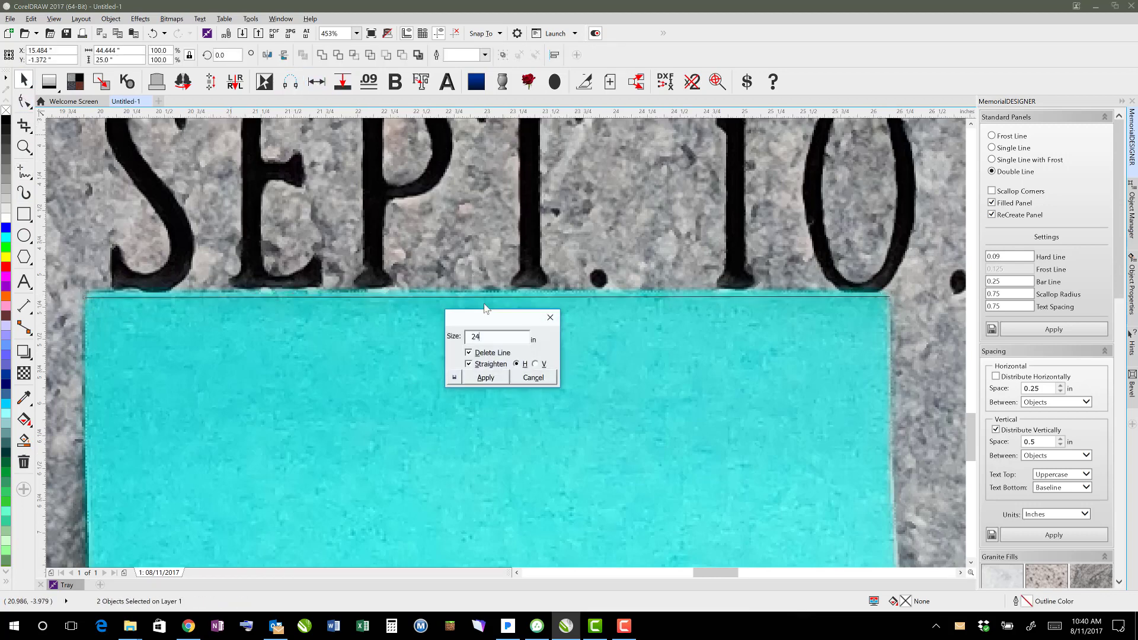
{"action": "type", "text": "3"}
{"action": "left_click", "coordinate": [485, 378]}
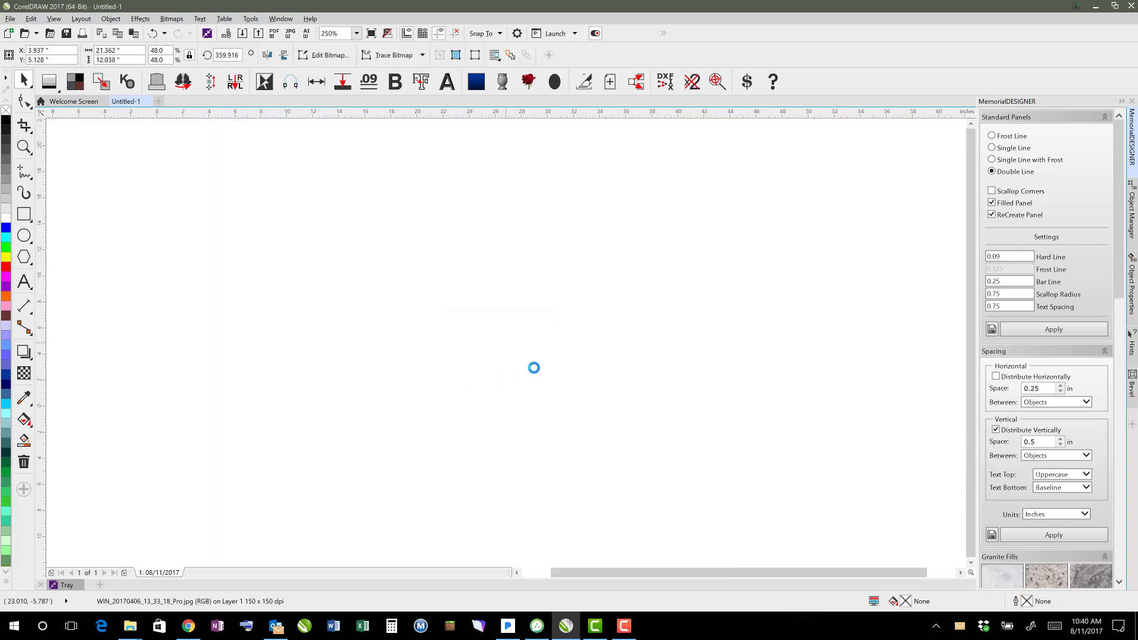
Step: Move the scaled sticky-note photo next to the ruler photo for a size comparison
{"action": "left_click", "coordinate": [402, 356]}
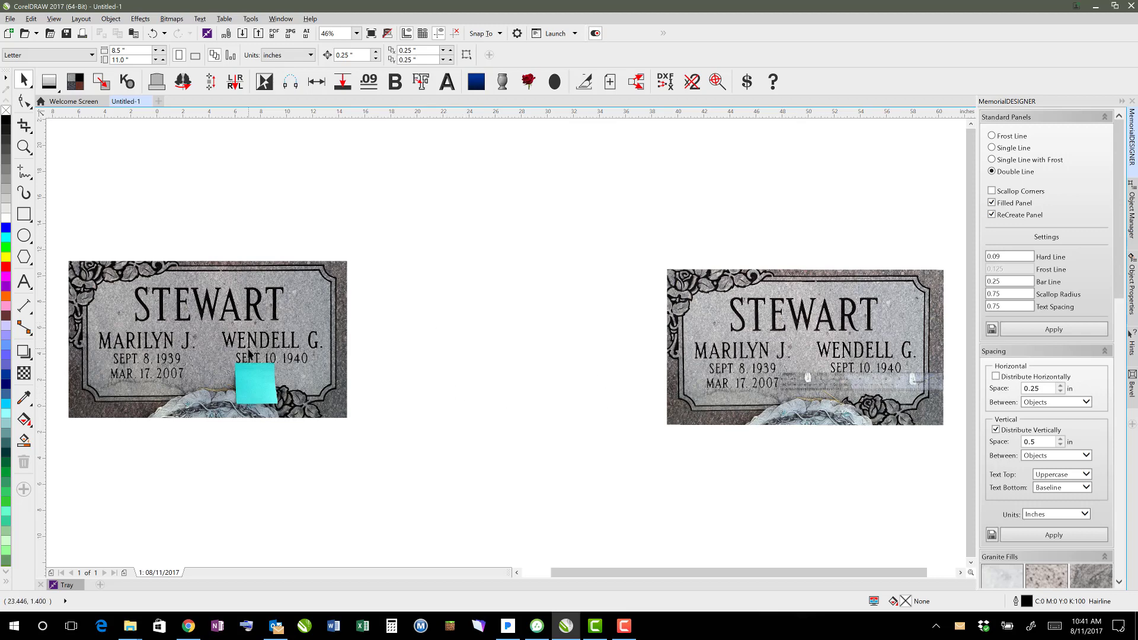
{"action": "left_click_drag", "start_coordinate": [248, 350], "coordinate": [545, 367]}
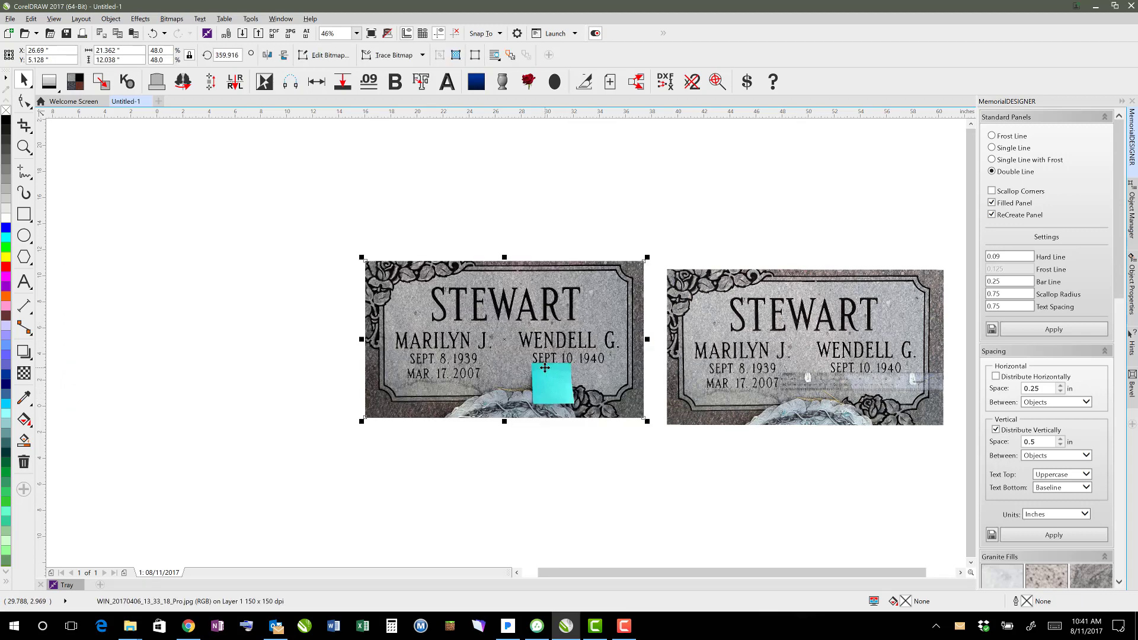
{"action": "key", "text": "F4"}
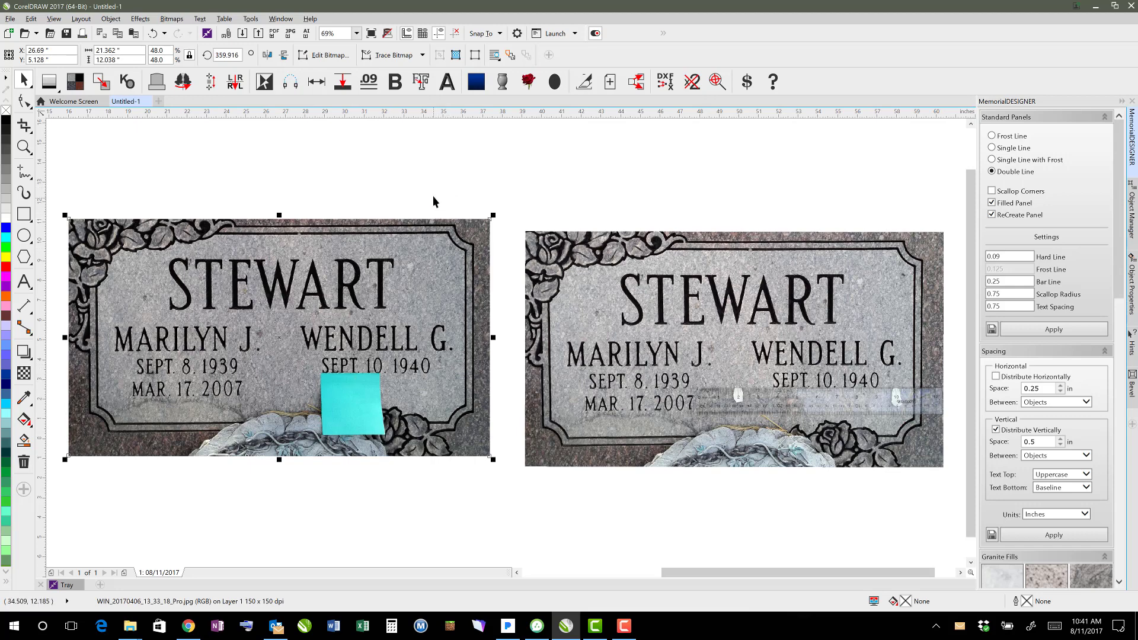
Step: Delete the sticky-note photo and keep only the ruler photo, filling the view with it
{"action": "left_click", "coordinate": [433, 195]}
{"action": "left_click", "coordinate": [419, 320]}
{"action": "key", "text": "Delete"}
{"action": "left_click", "coordinate": [636, 288]}
{"action": "key", "text": "F4"}
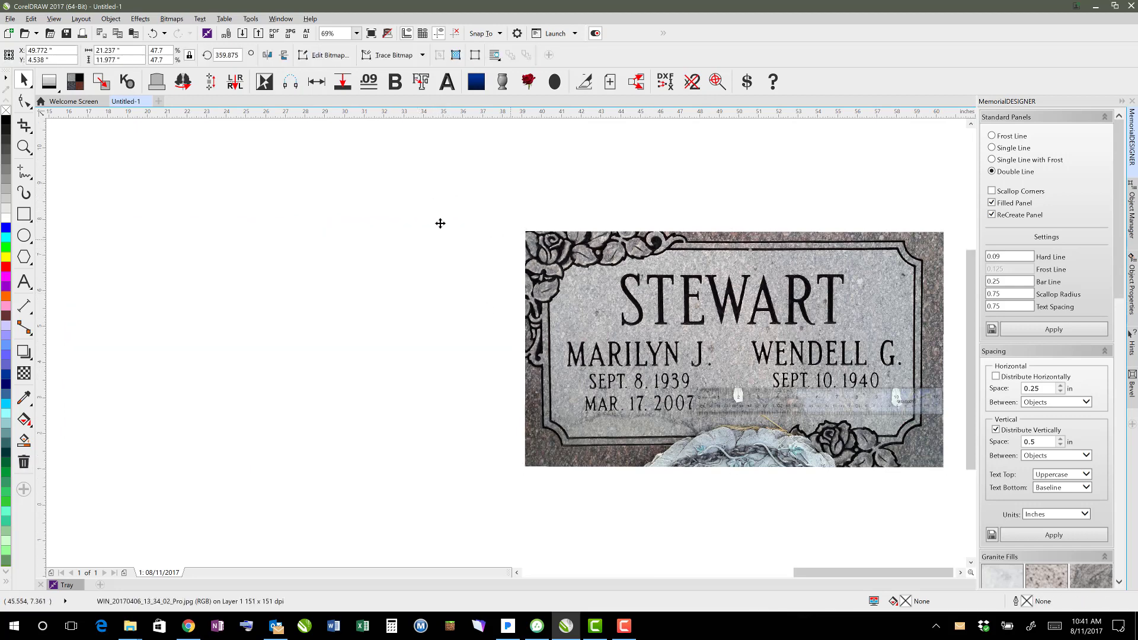
{"action": "left_click", "coordinate": [76, 285]}
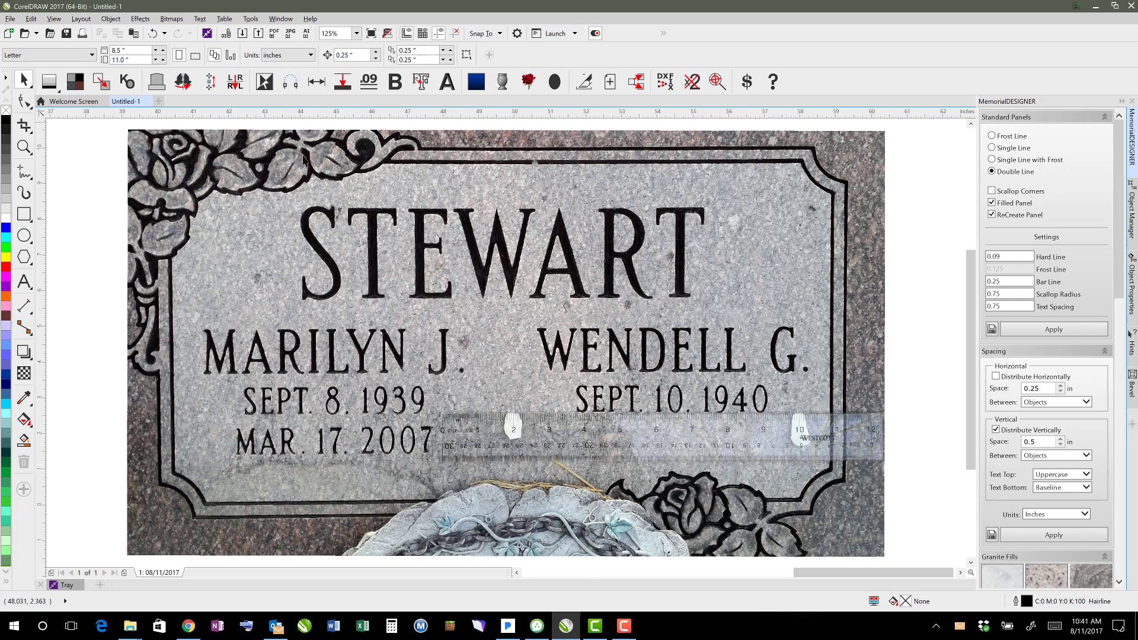
Step: Draw a straight line about 16.6 in long between the lower corners of the gravestone's inner panel border
{"action": "left_click", "coordinate": [24, 172]}
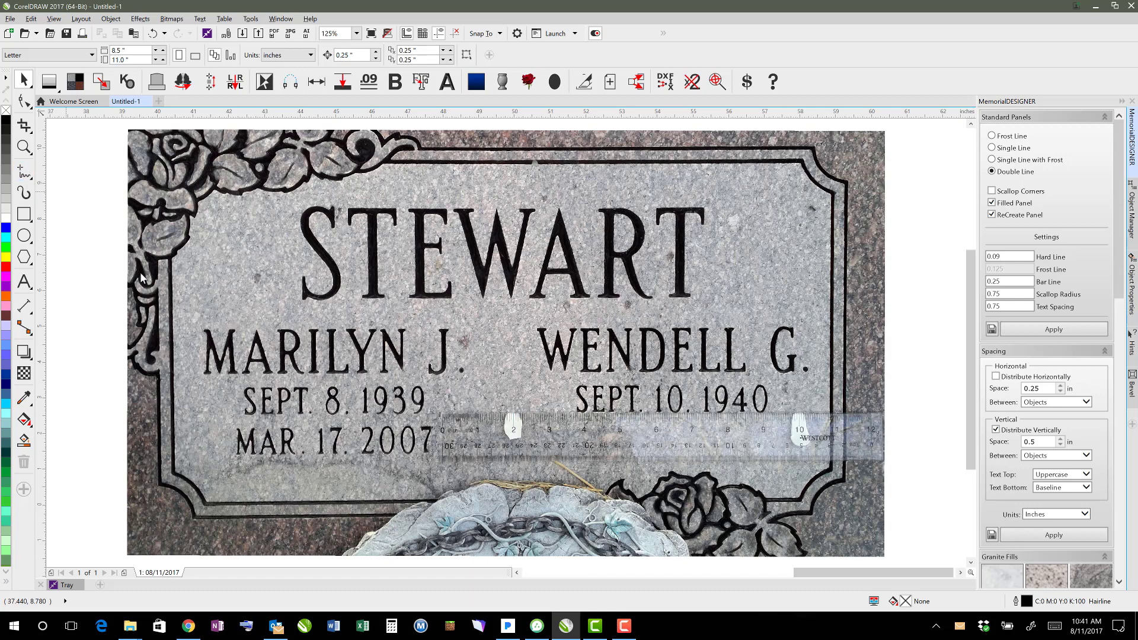
{"action": "left_click", "coordinate": [208, 503]}
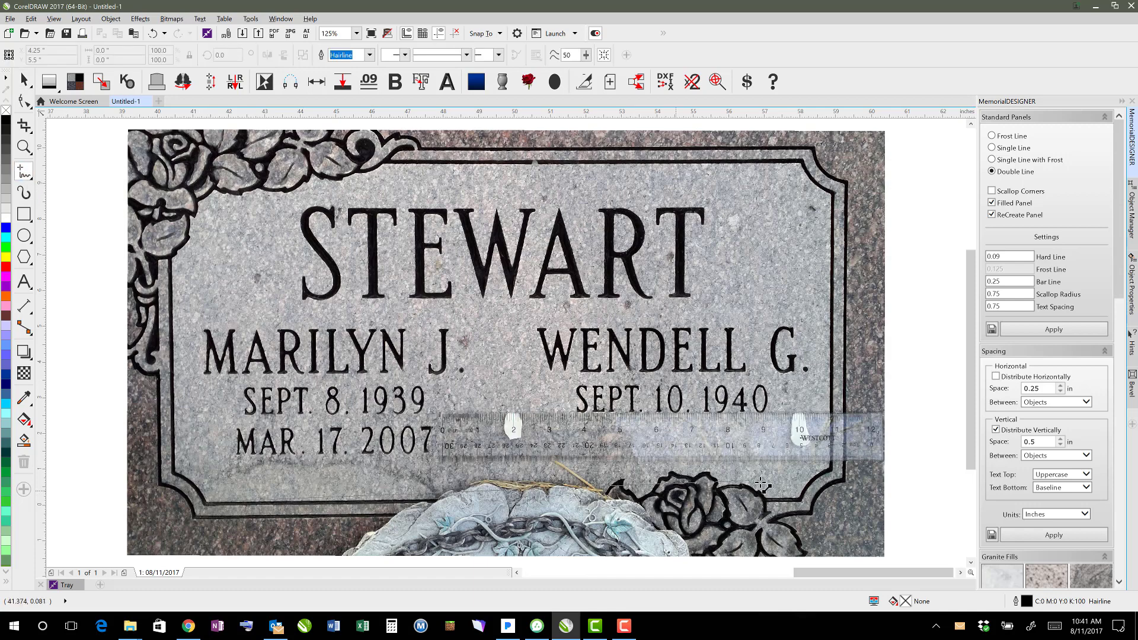
{"action": "left_click", "coordinate": [799, 500]}
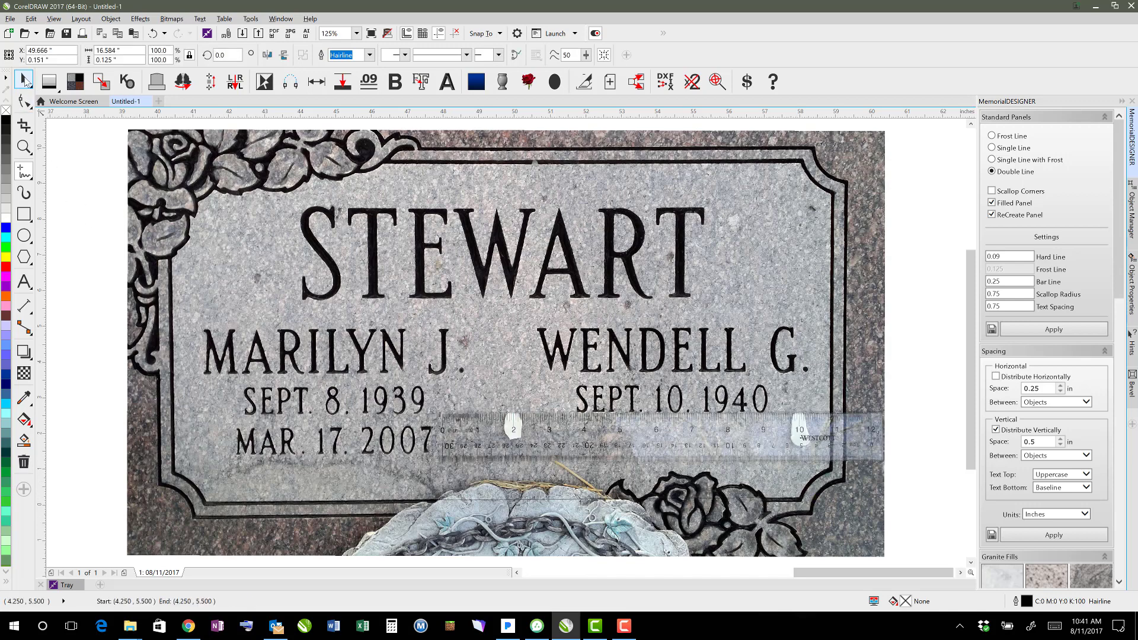
Step: Straighten the photo horizontally to the drawn border line with the size set to 0, deleting the line
{"action": "left_click", "coordinate": [24, 101]}
{"action": "key", "text": "ctrl+a"}
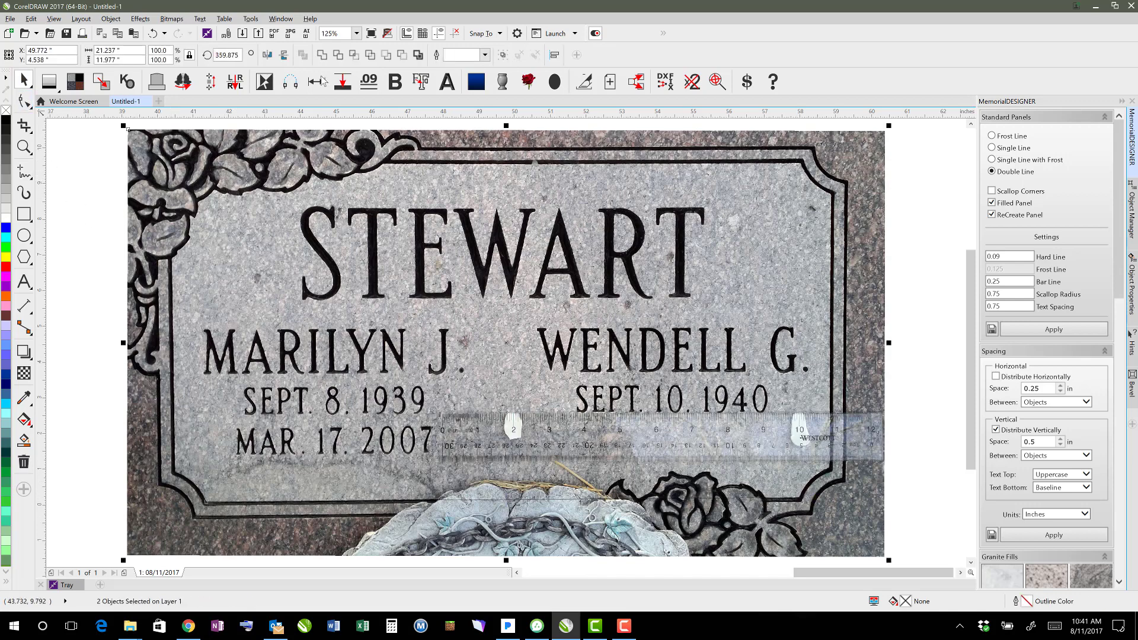
{"action": "left_click", "coordinate": [316, 82]}
{"action": "left_click_drag", "start_coordinate": [492, 337], "coordinate": [433, 339]}
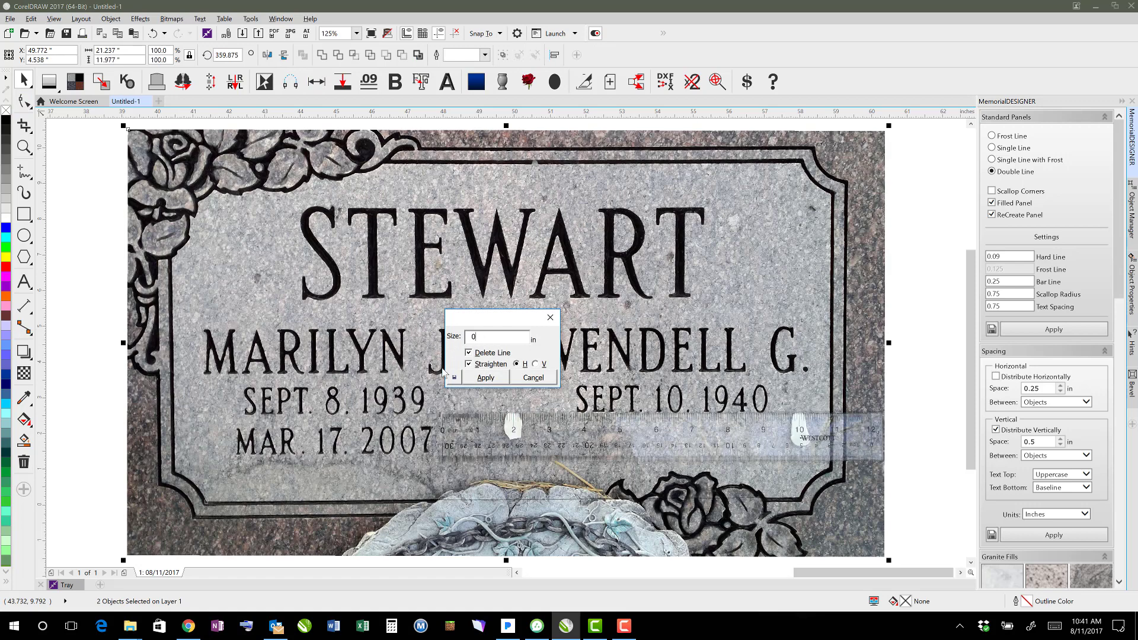
{"action": "left_click", "coordinate": [484, 378]}
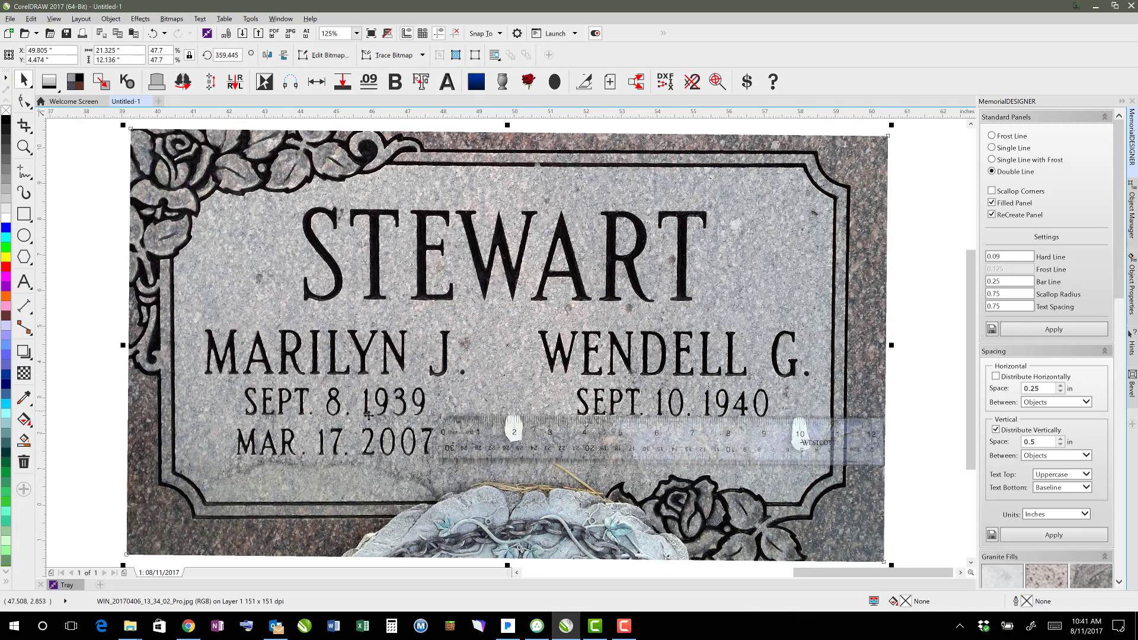
Step: Apply a uniform transparency of 50 to the gravestone photo and deselect it
{"action": "left_click", "coordinate": [907, 323]}
{"action": "left_click", "coordinate": [424, 403]}
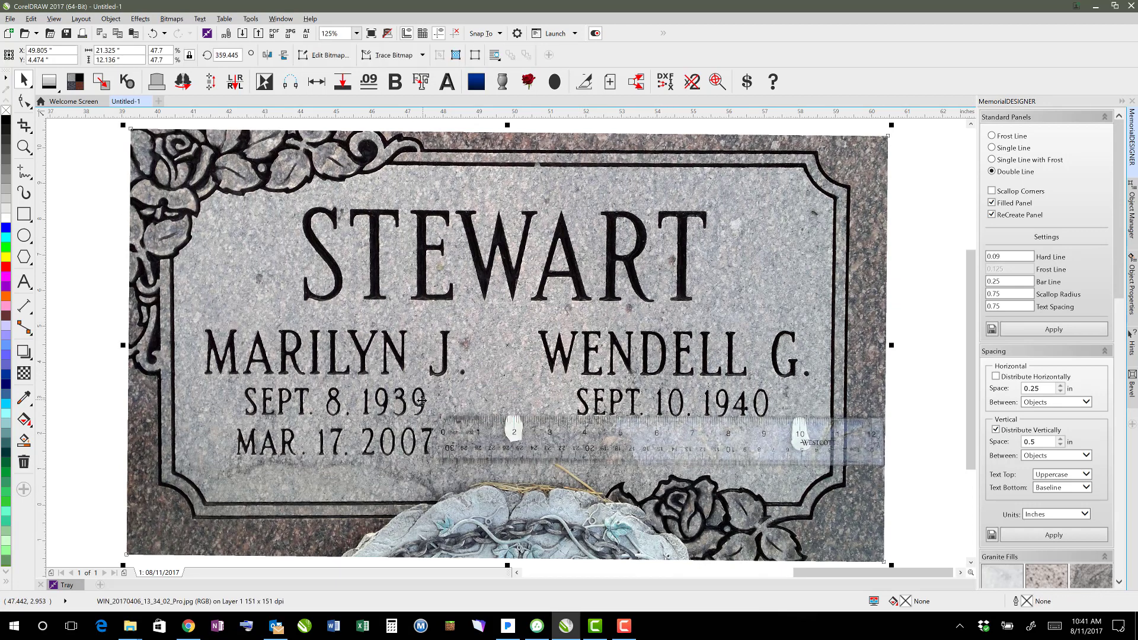
{"action": "left_click", "coordinate": [23, 373]}
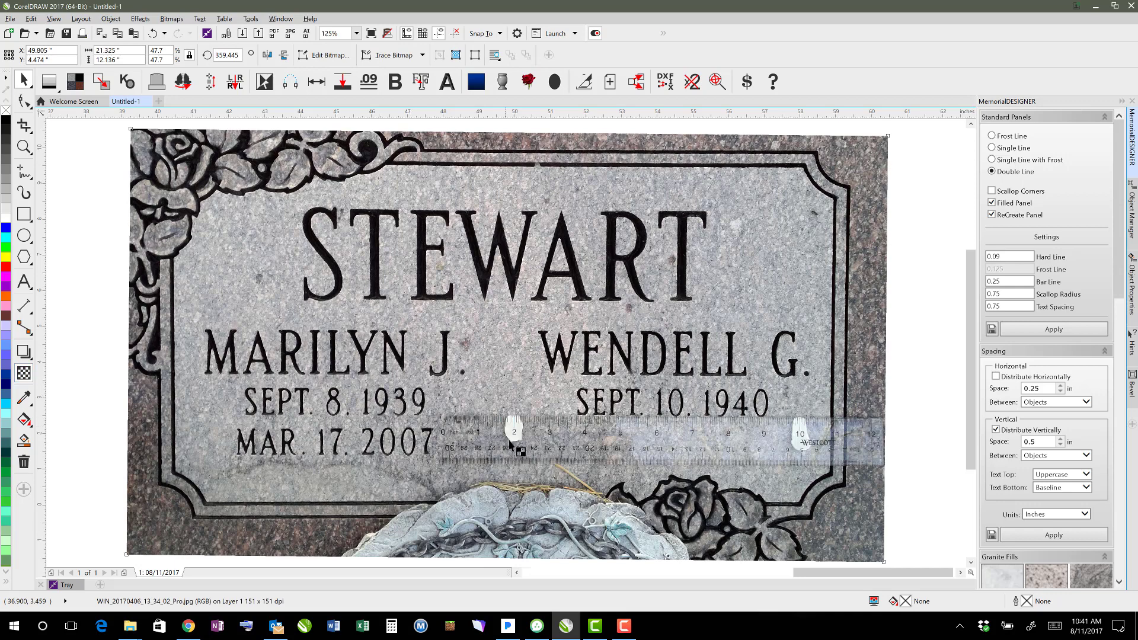
{"action": "scroll", "coordinate": [509, 441], "scroll_direction": "down", "scroll_amount": 1}
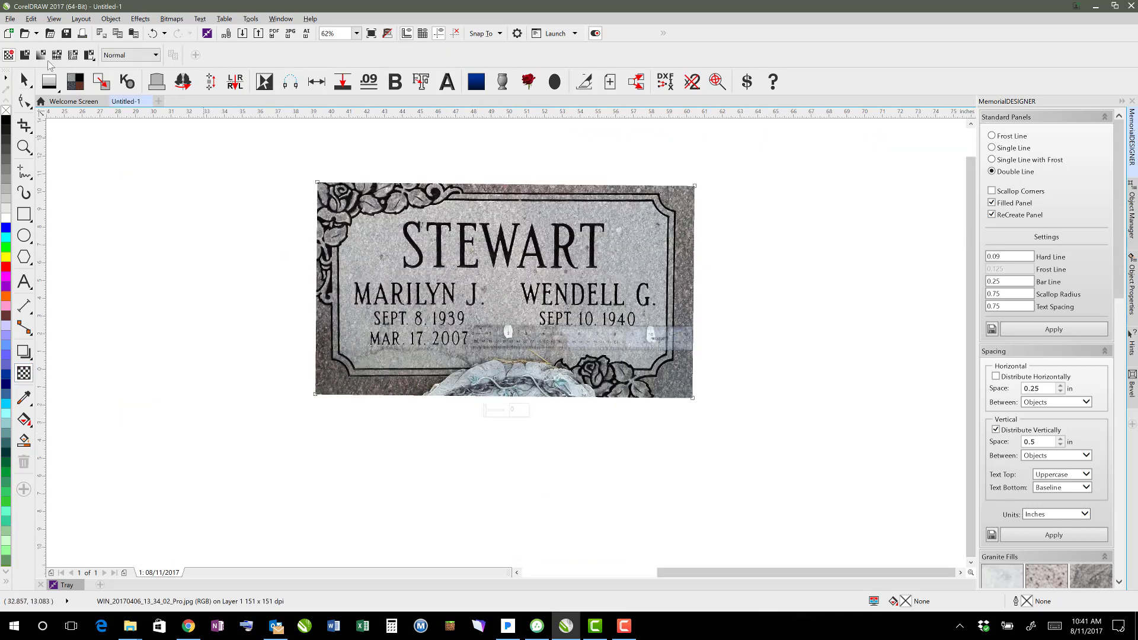
{"action": "left_click", "coordinate": [25, 55]}
{"action": "left_click", "coordinate": [24, 80]}
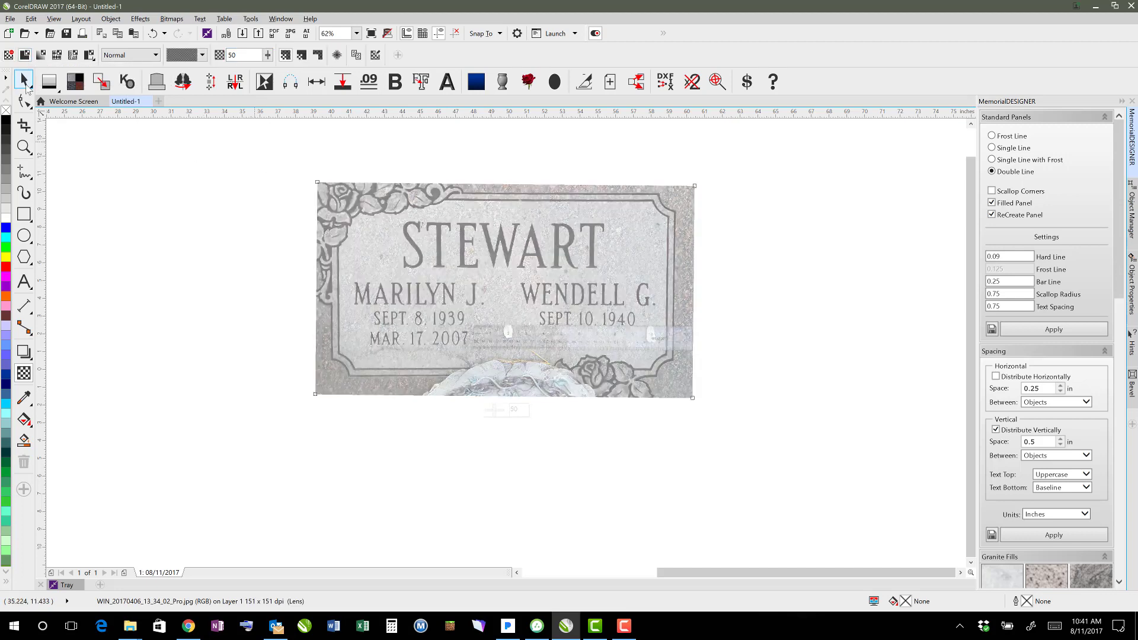
{"action": "left_click", "coordinate": [230, 225]}
Step: Check the photographed ruler's alignment with a horizontal guideline along its upper edge, and delete the guideline
{"action": "left_click", "coordinate": [23, 147]}
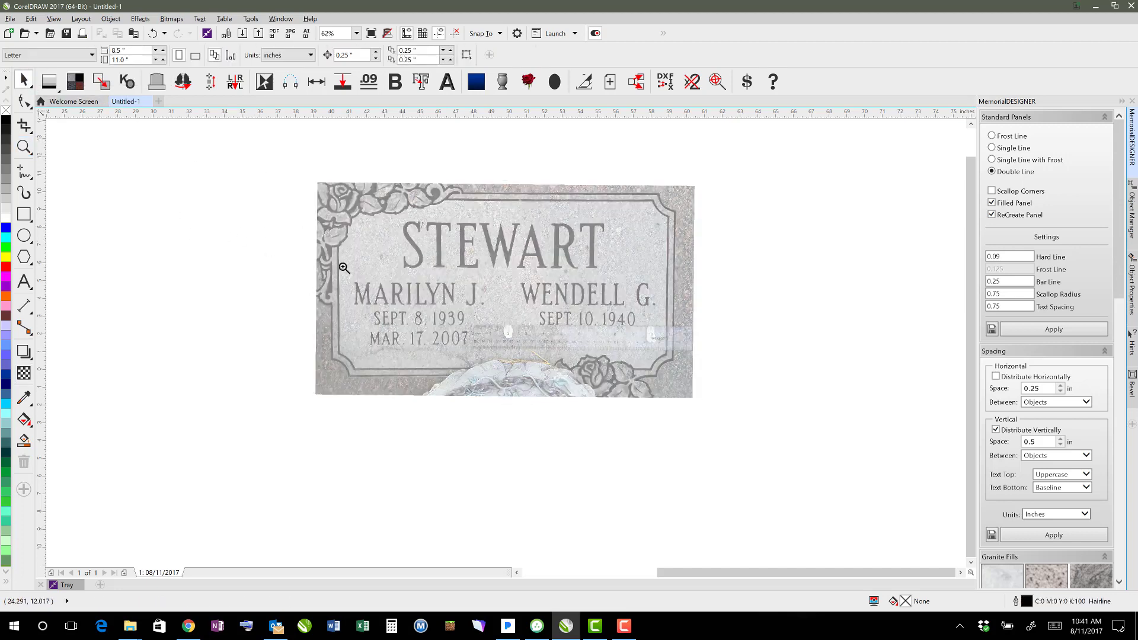
{"action": "left_click_drag", "start_coordinate": [329, 272], "coordinate": [690, 417]}
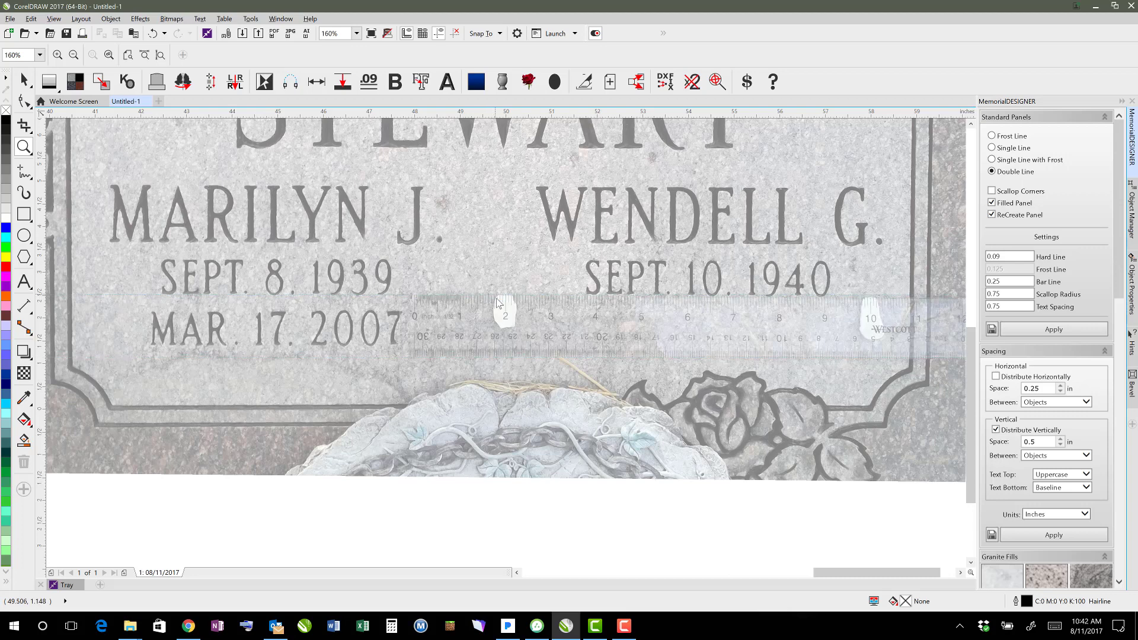
{"action": "left_click_drag", "start_coordinate": [497, 298], "coordinate": [497, 298]}
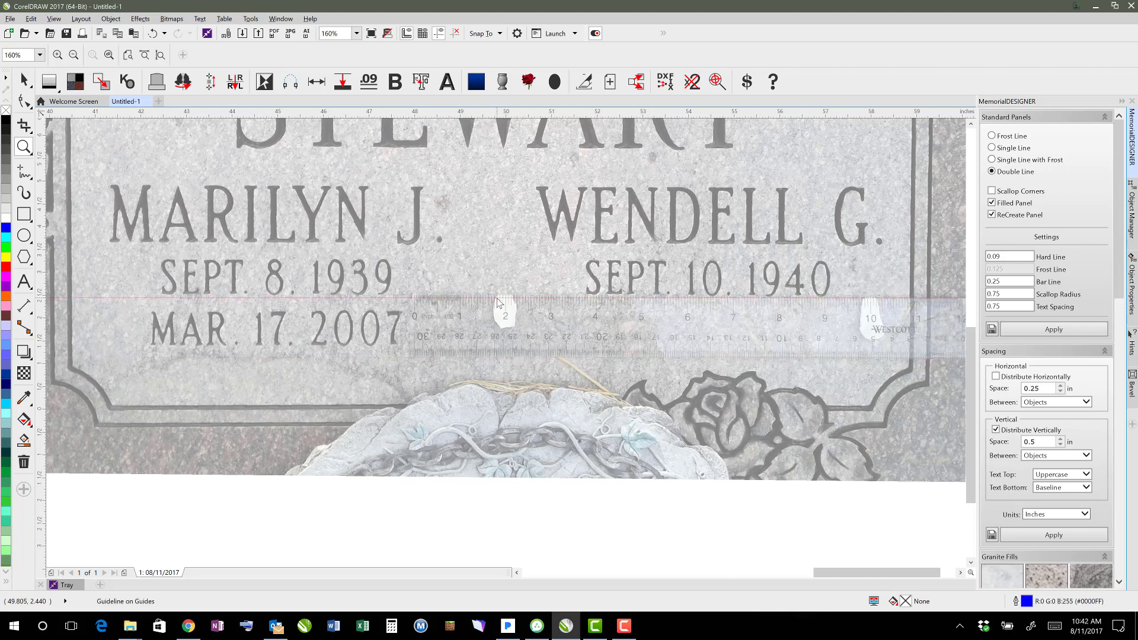
{"action": "key", "text": "Delete"}
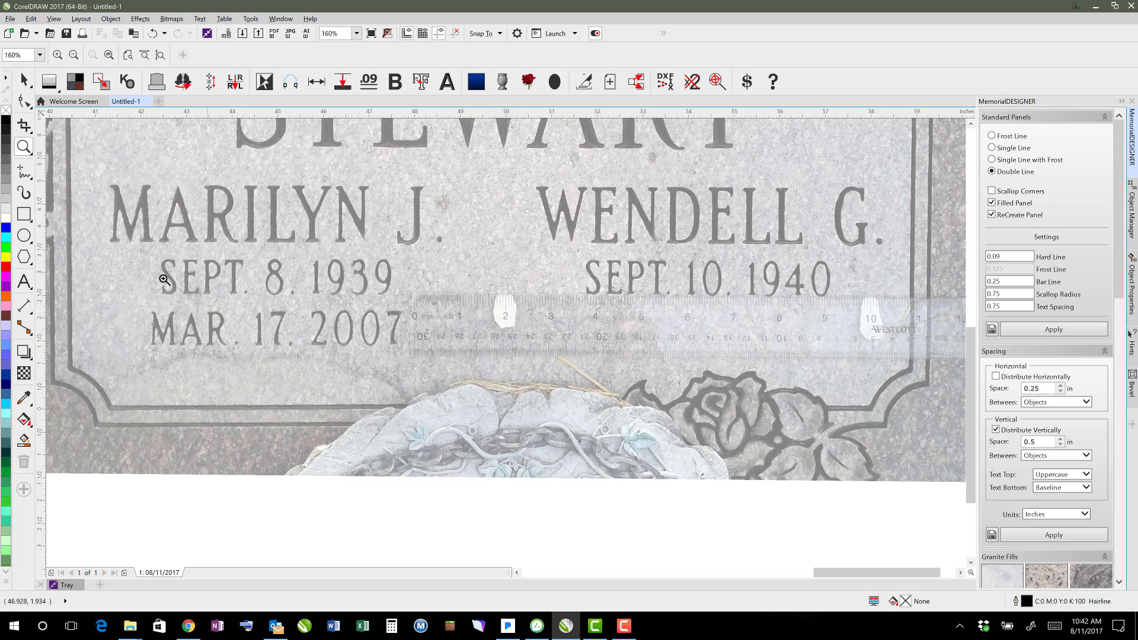
Step: Start artistic text at the beginning of the engraved death date and set its font to MM-SKS Condensed
{"action": "left_click", "coordinate": [24, 282]}
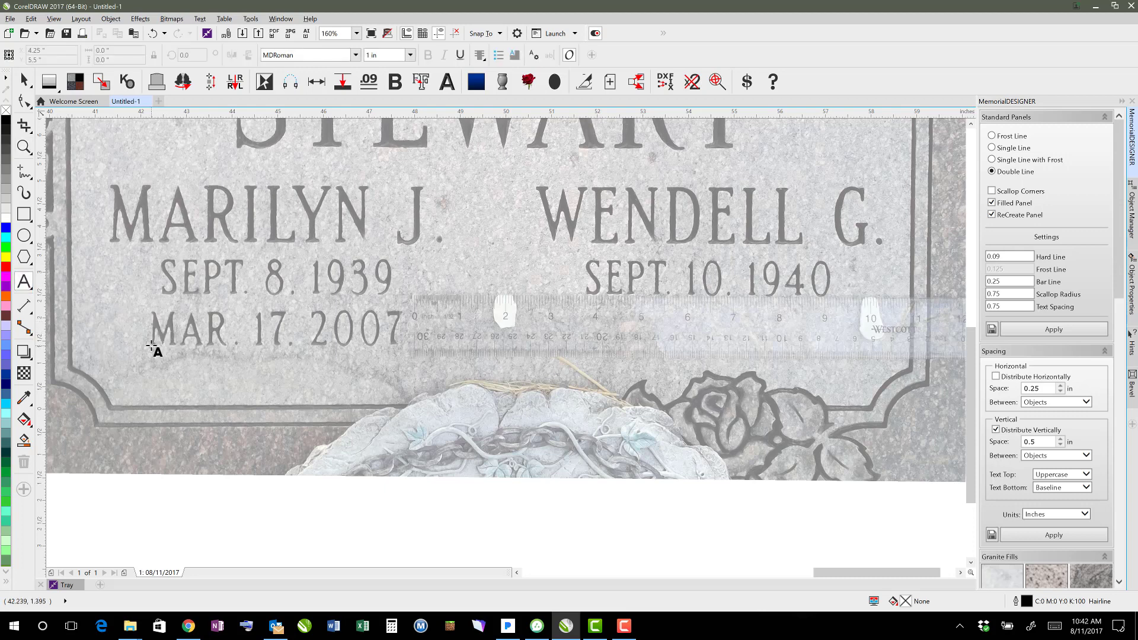
{"action": "left_click", "coordinate": [152, 346]}
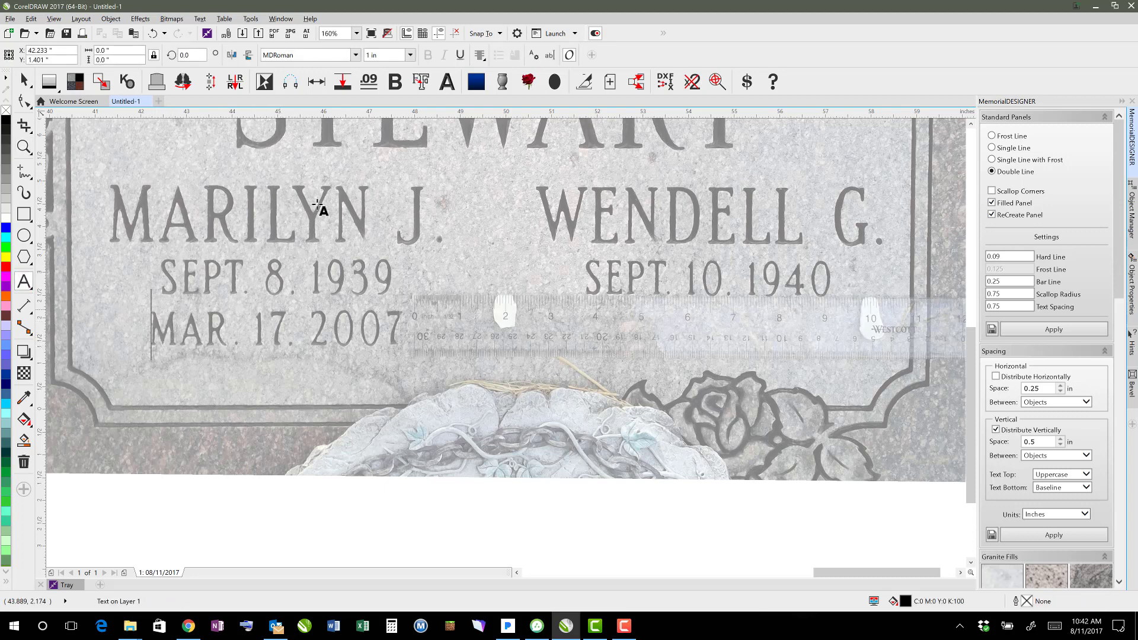
{"action": "left_click", "coordinate": [356, 55]}
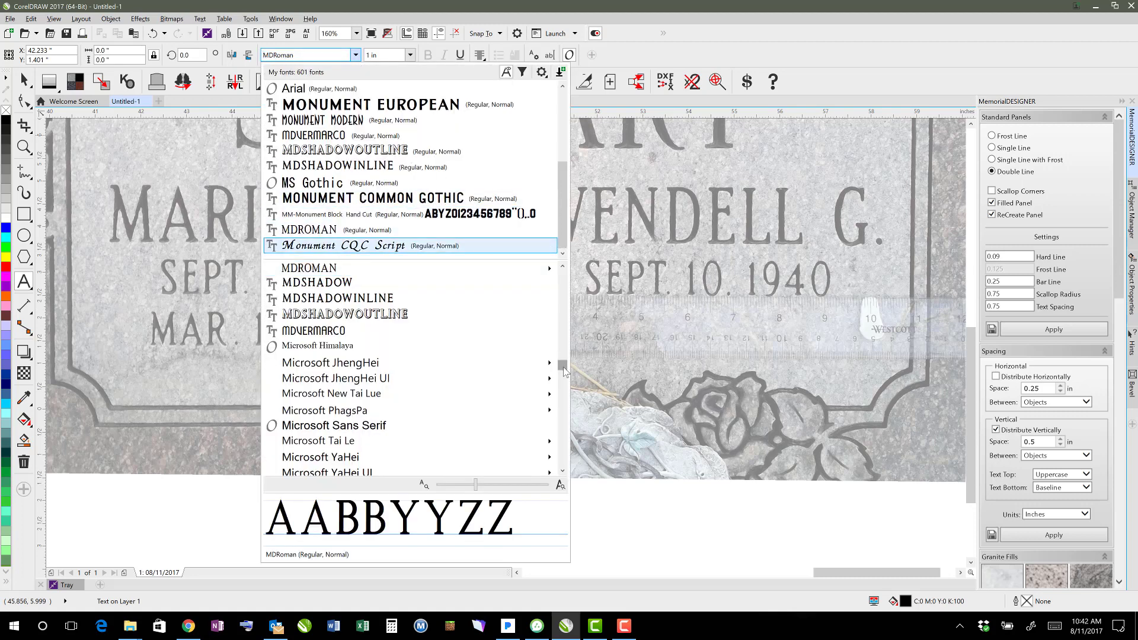
{"action": "scroll", "coordinate": [563, 371], "scroll_direction": "up", "scroll_amount": 5}
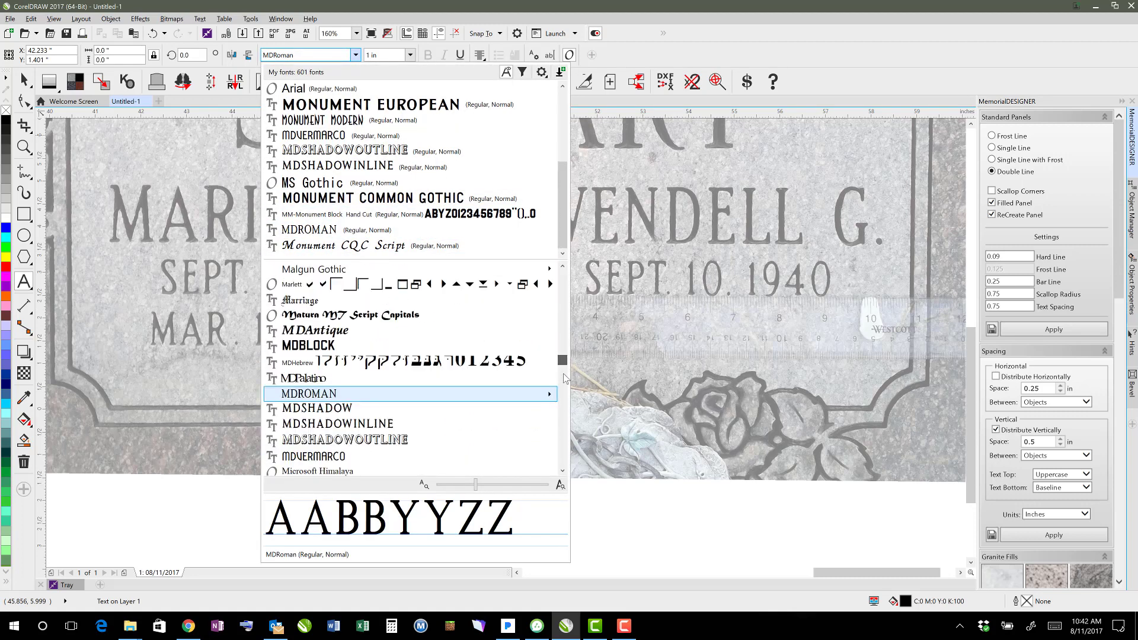
{"action": "scroll", "coordinate": [563, 378], "scroll_direction": "down", "scroll_amount": 5}
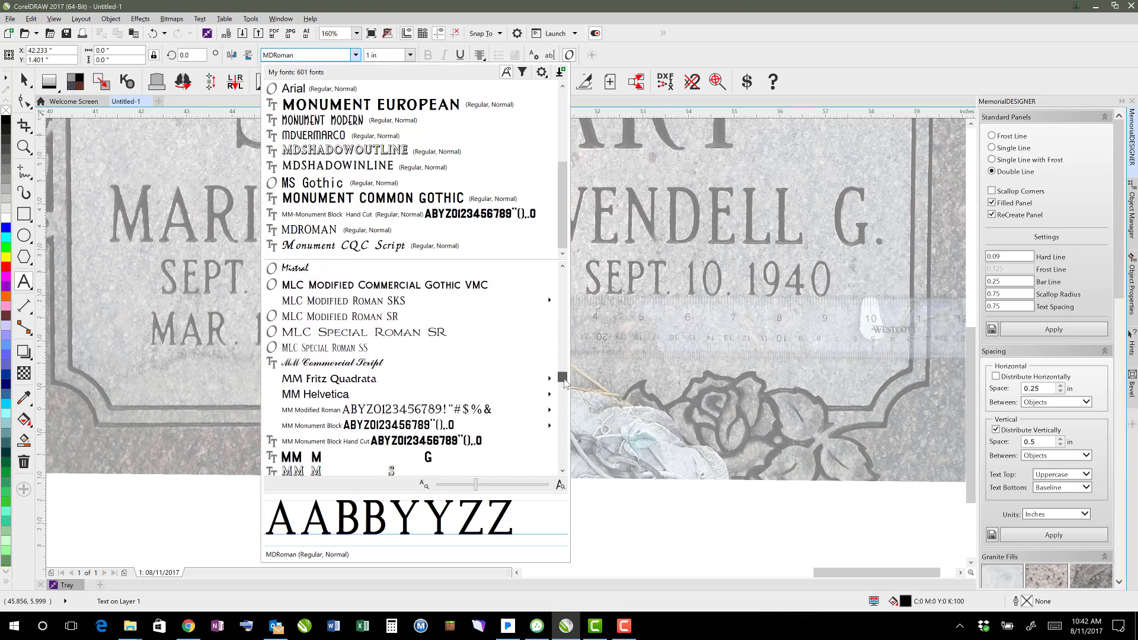
{"action": "scroll", "coordinate": [564, 384], "scroll_direction": "down", "scroll_amount": 1}
{"action": "scroll", "coordinate": [564, 384], "scroll_direction": "down", "scroll_amount": 8}
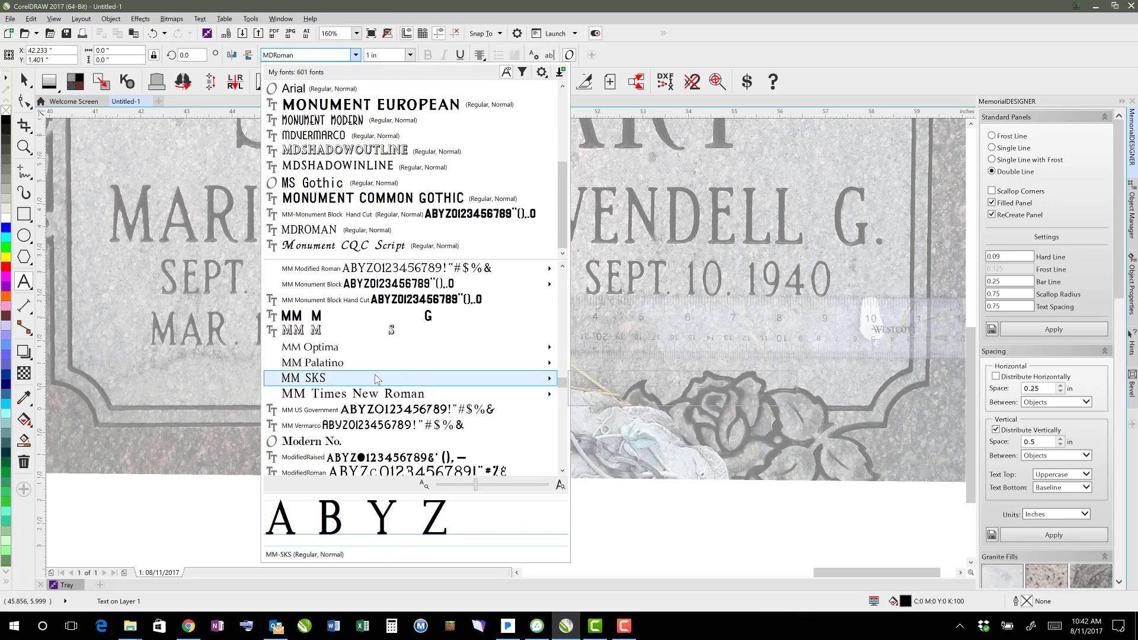
{"action": "mouse_move", "coordinate": [362, 379]}
{"action": "left_click", "coordinate": [632, 396]}
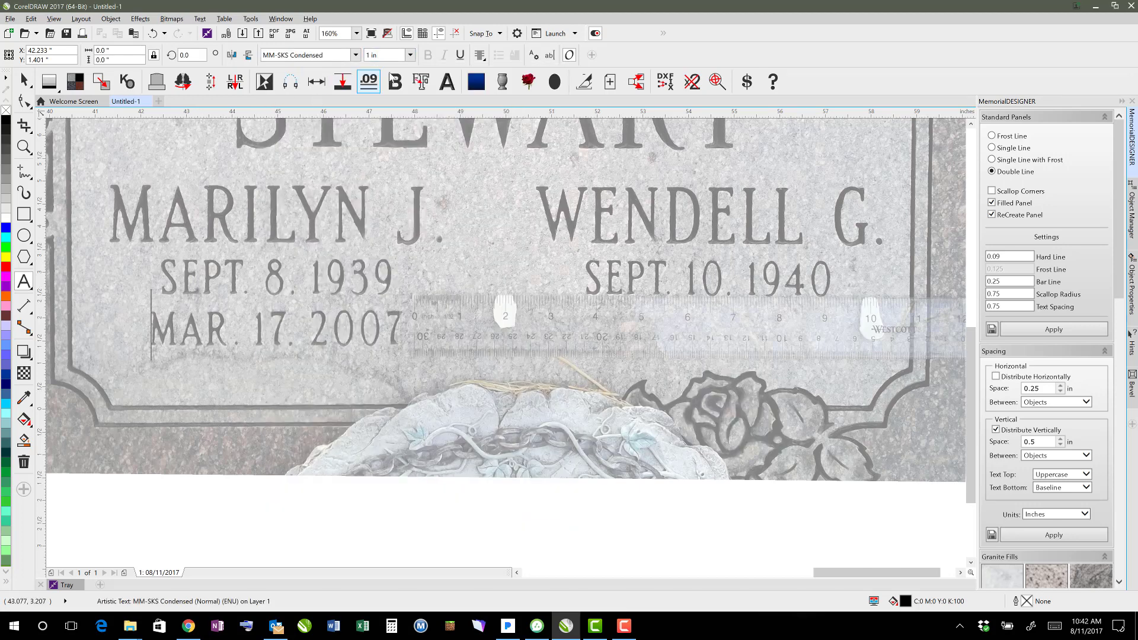
Step: Set the text size to 0.75 in and enter "MAR."
{"action": "left_click", "coordinate": [370, 54]}
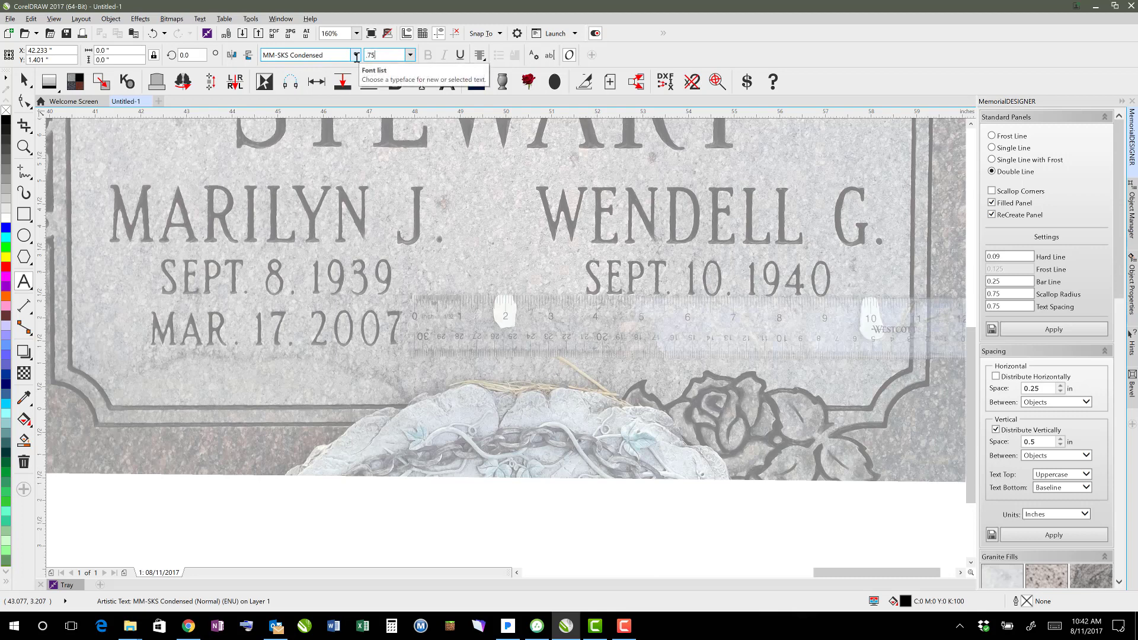
{"action": "key", "text": "Return"}
{"action": "type", "text": "M"}
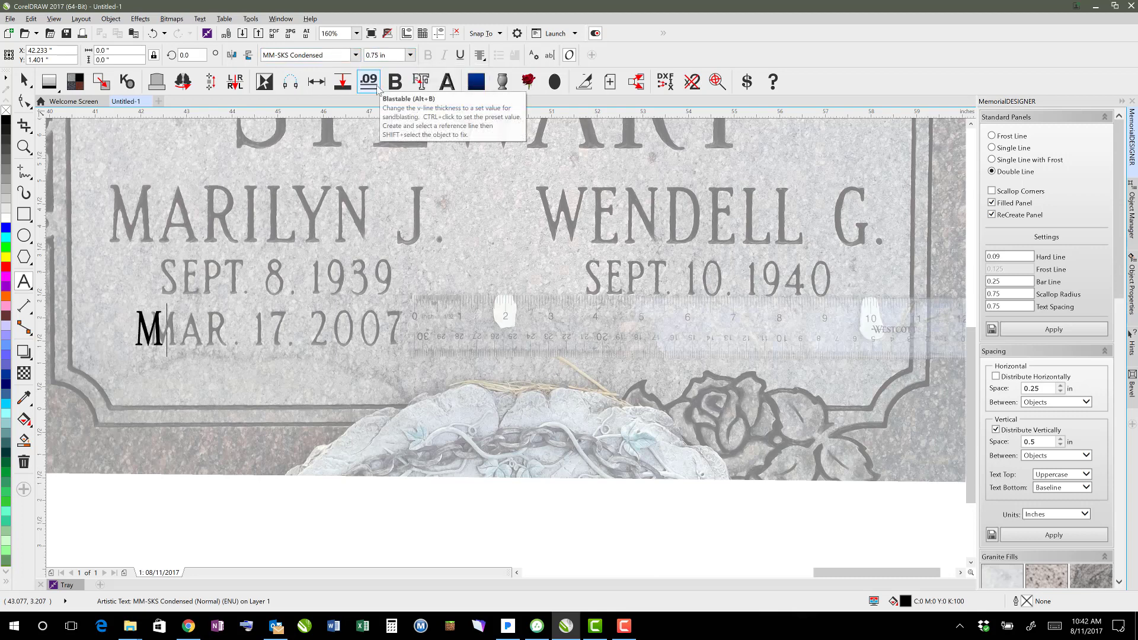
{"action": "type", "text": "AR."}
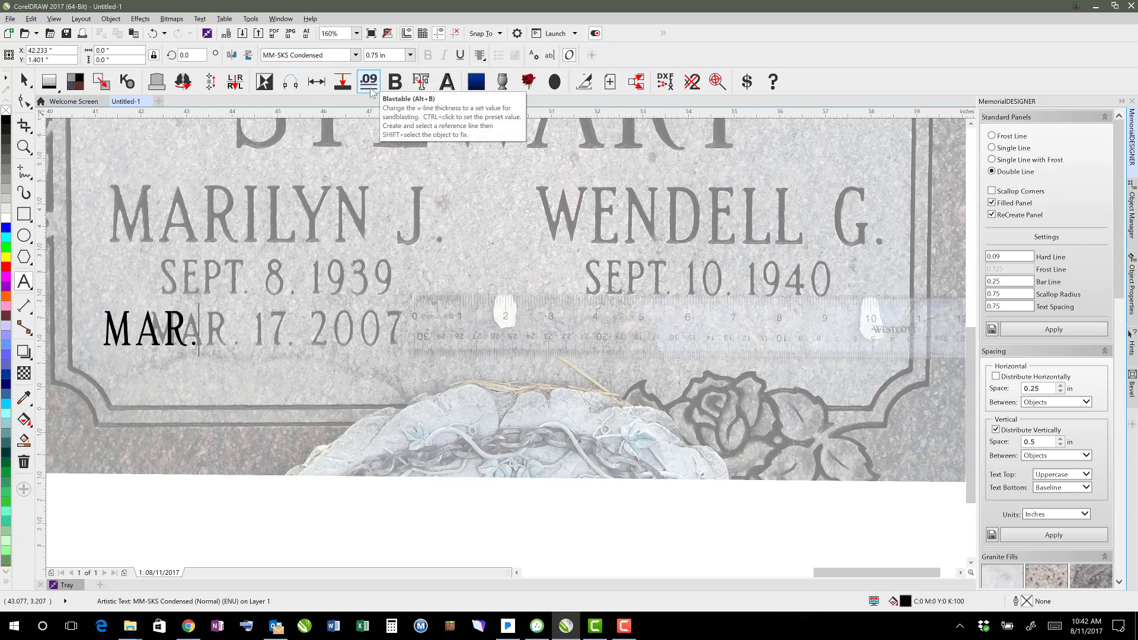
Step: Left-align the "MAR." text and move it onto the engraved month in the photo
{"action": "left_click", "coordinate": [24, 80]}
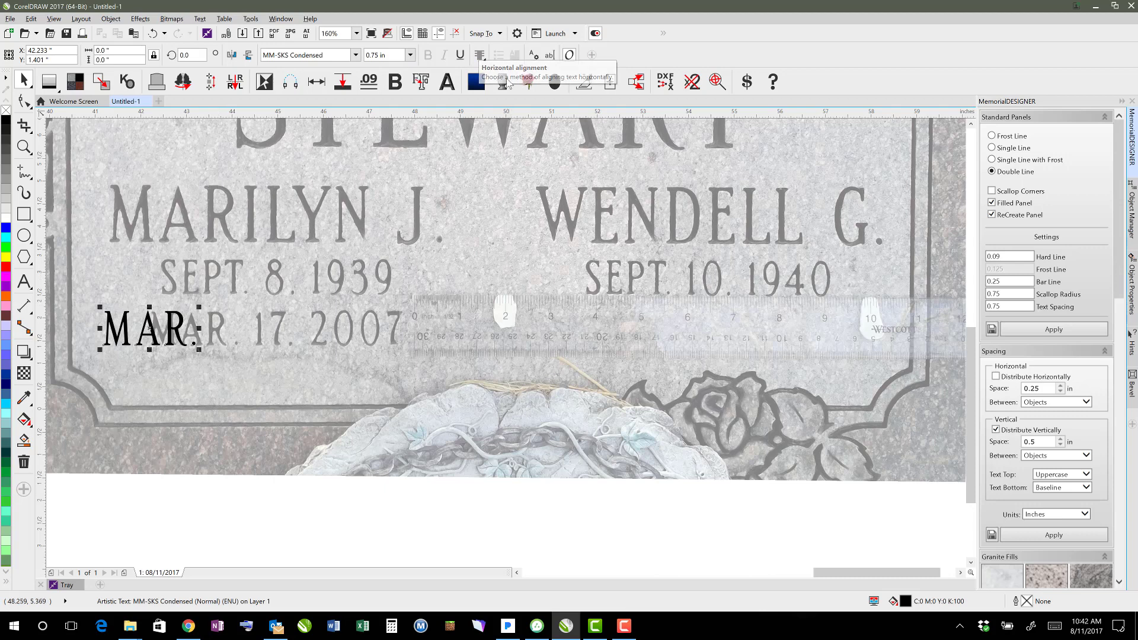
{"action": "left_click", "coordinate": [478, 55]}
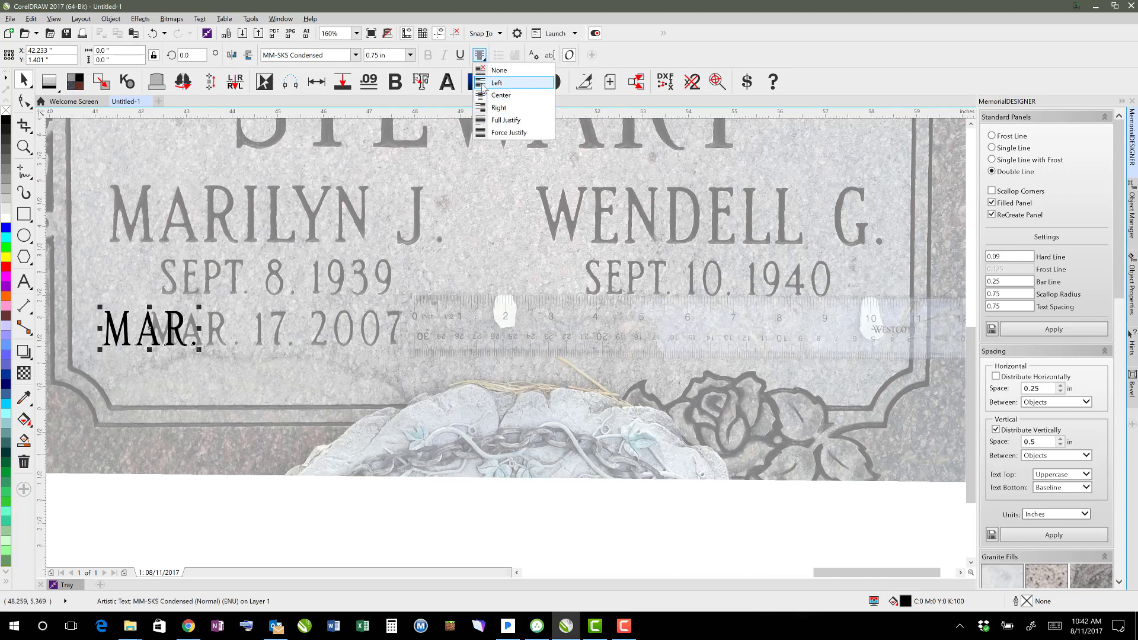
{"action": "left_click", "coordinate": [497, 83]}
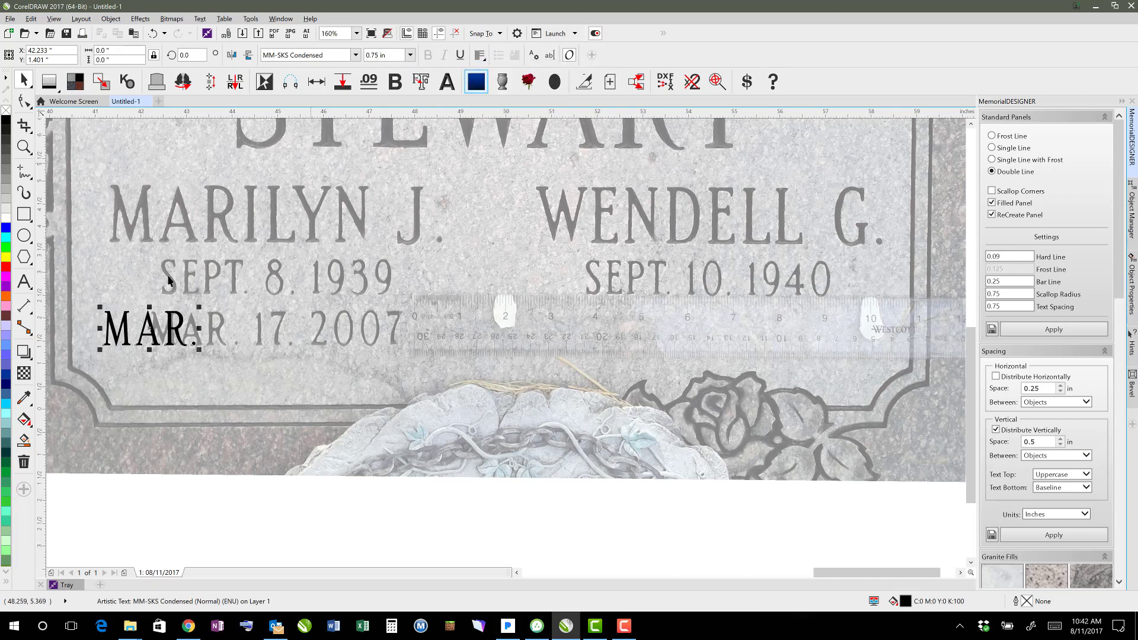
{"action": "left_click_drag", "start_coordinate": [116, 334], "coordinate": [163, 338]}
Step: Extend the text after the month so the full date reads "MAR. 17, 2007"
{"action": "left_click", "coordinate": [24, 282]}
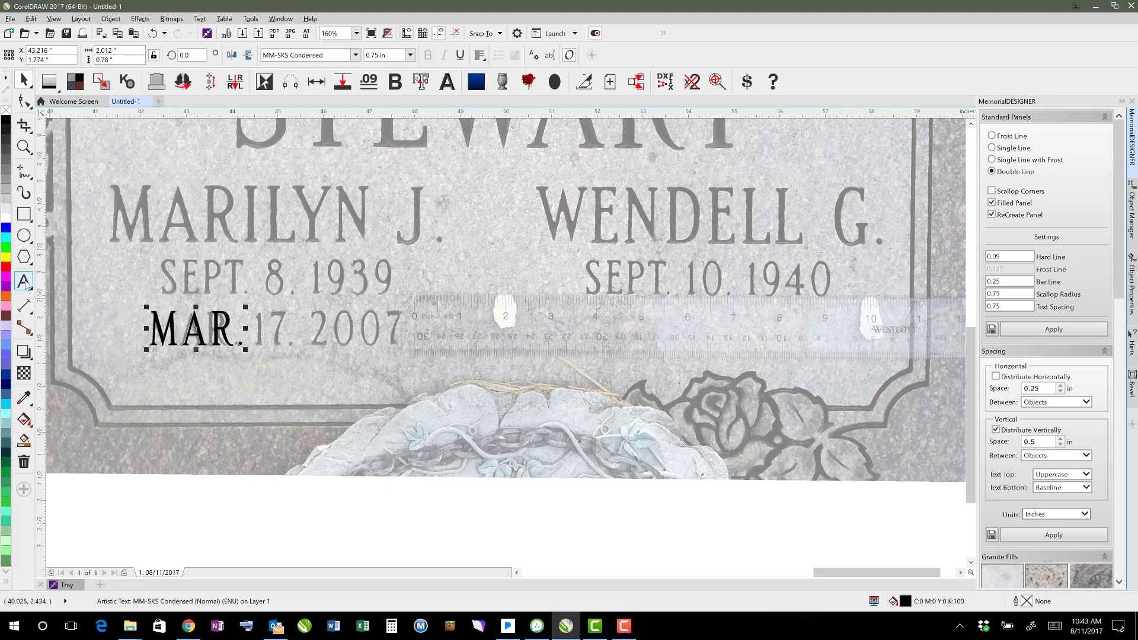
{"action": "left_click", "coordinate": [243, 344]}
{"action": "scroll", "coordinate": [243, 344], "scroll_direction": "up", "scroll_amount": 2}
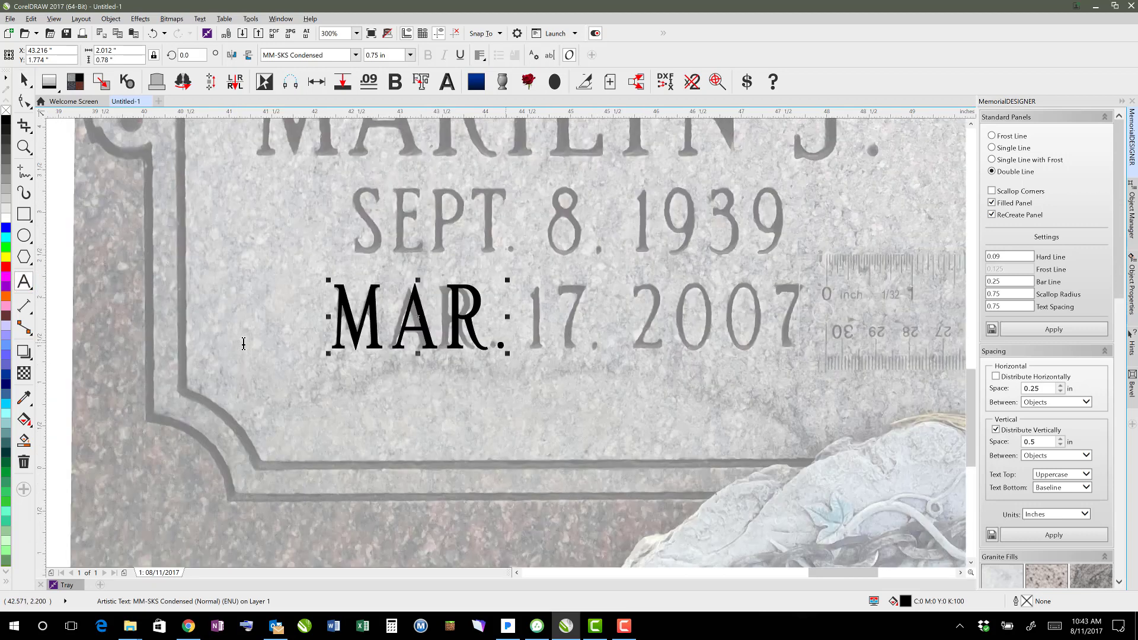
{"action": "type", "text": "17, 2007"}
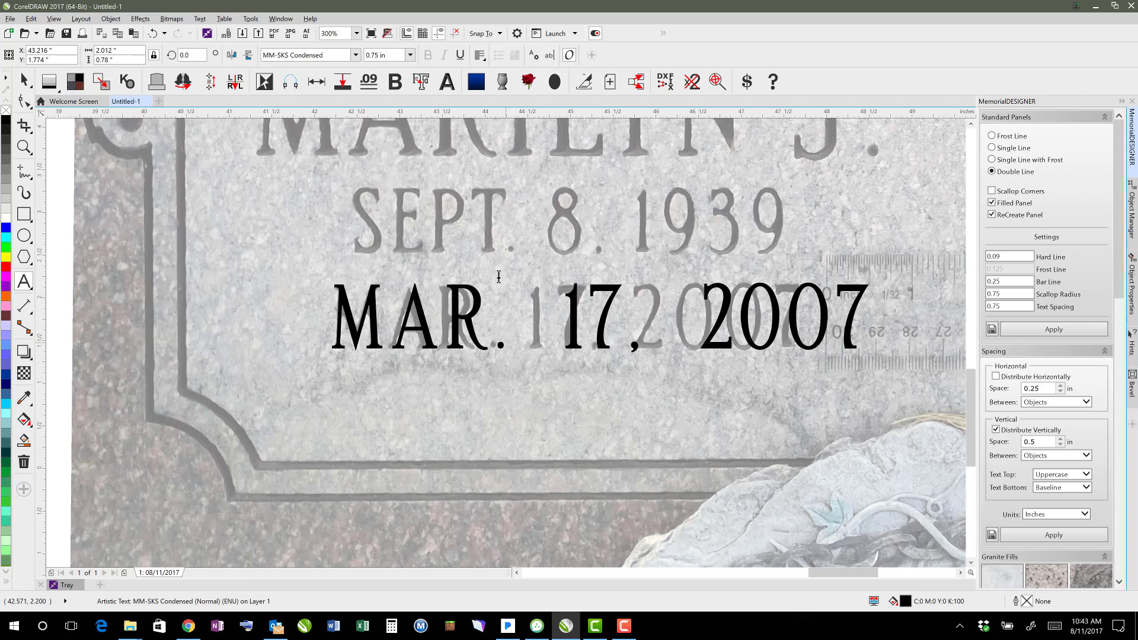
{"action": "key", "text": "ctrl+space"}
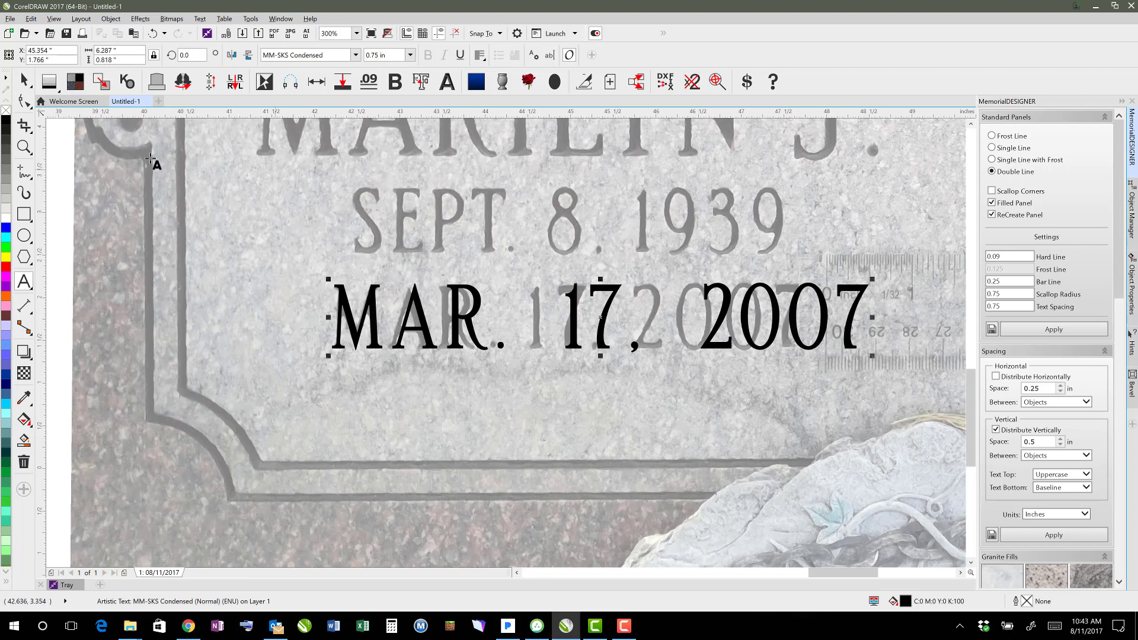
Step: Tighten the date's overall character spacing with the Shape tool to match the width of the engraved date
{"action": "left_click", "coordinate": [24, 101]}
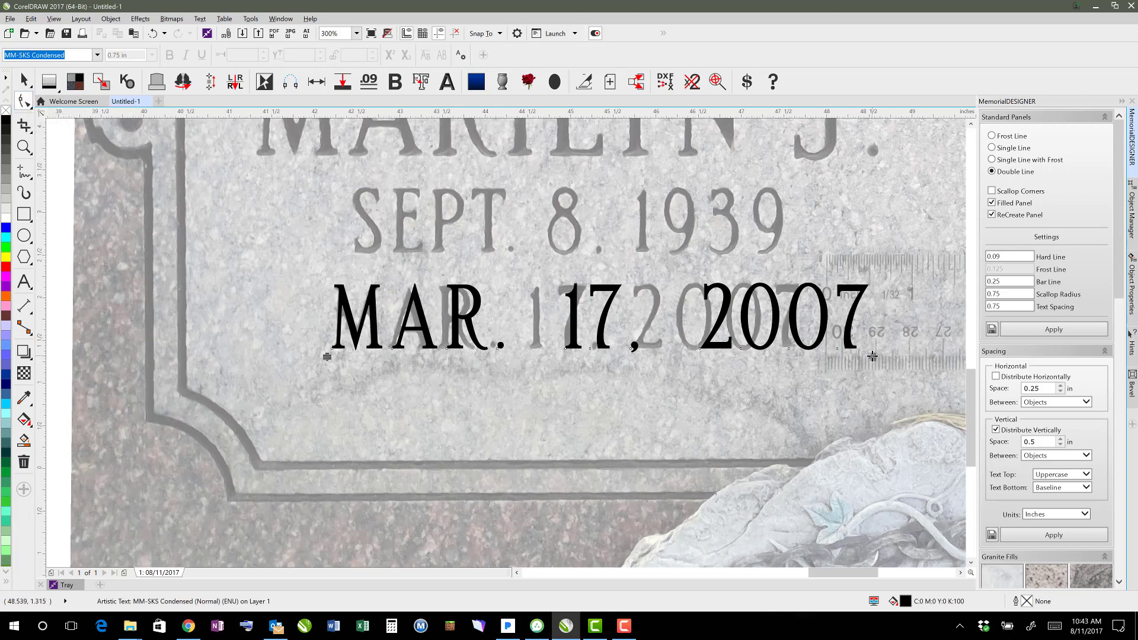
{"action": "left_click_drag", "start_coordinate": [875, 356], "coordinate": [793, 354]}
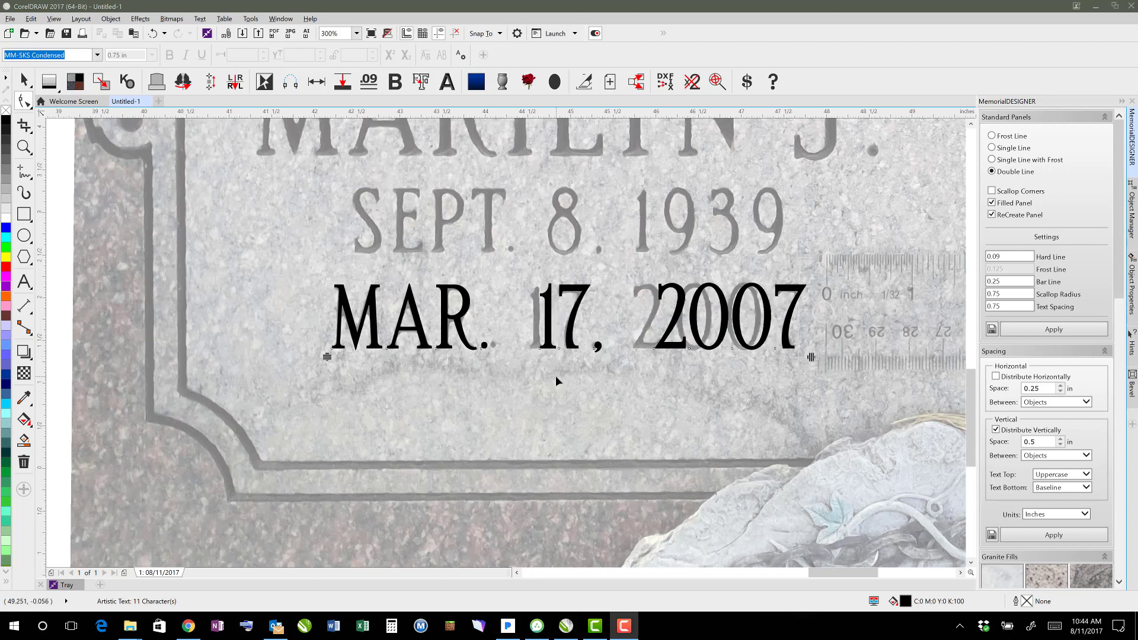
{"action": "left_click", "coordinate": [555, 344]}
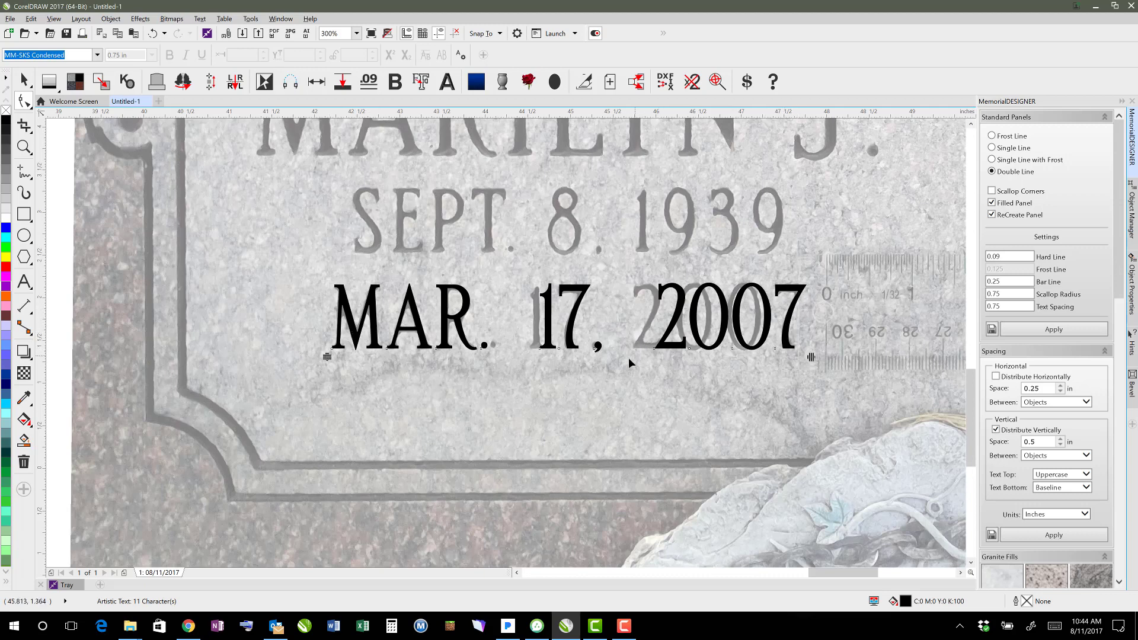
Step: Shift the 1, the 2, the first 0, the period and the comma individually to line up with the engraved characters
{"action": "left_click_drag", "start_coordinate": [540, 349], "coordinate": [558, 347]}
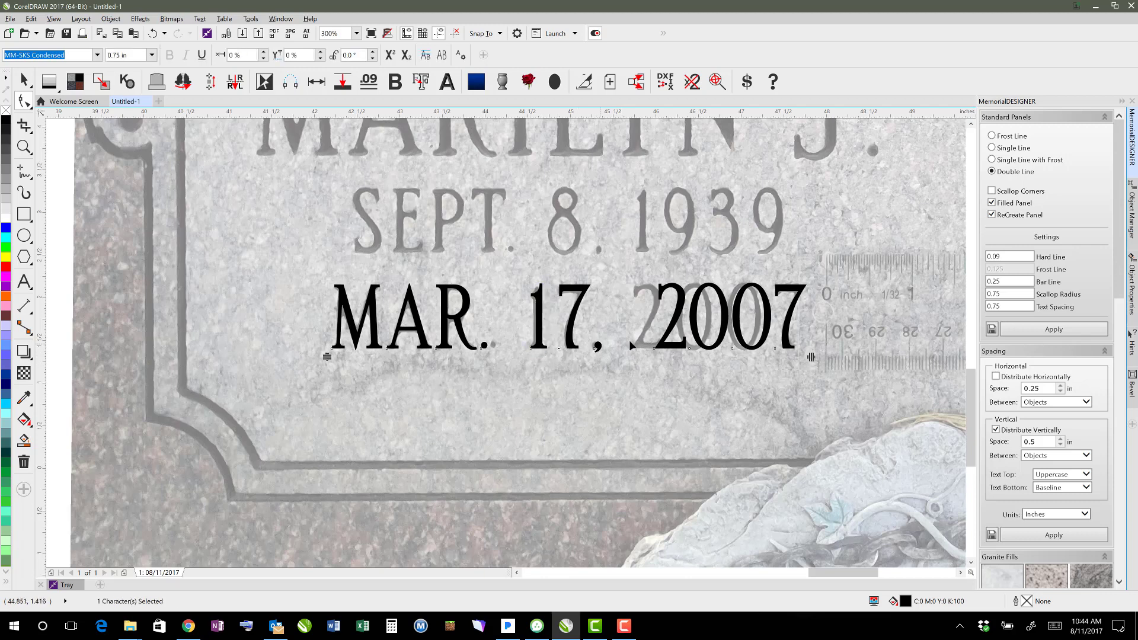
{"action": "left_click_drag", "start_coordinate": [650, 347], "coordinate": [727, 350]}
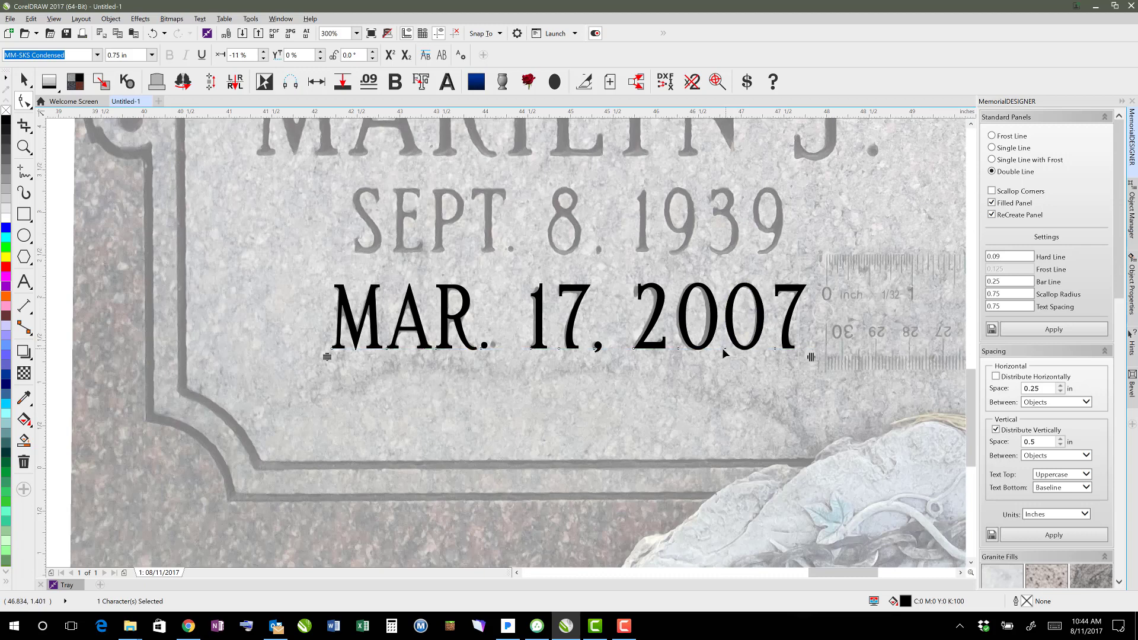
{"action": "left_click", "coordinate": [677, 350]}
{"action": "left_click_drag", "start_coordinate": [676, 351], "coordinate": [675, 349]}
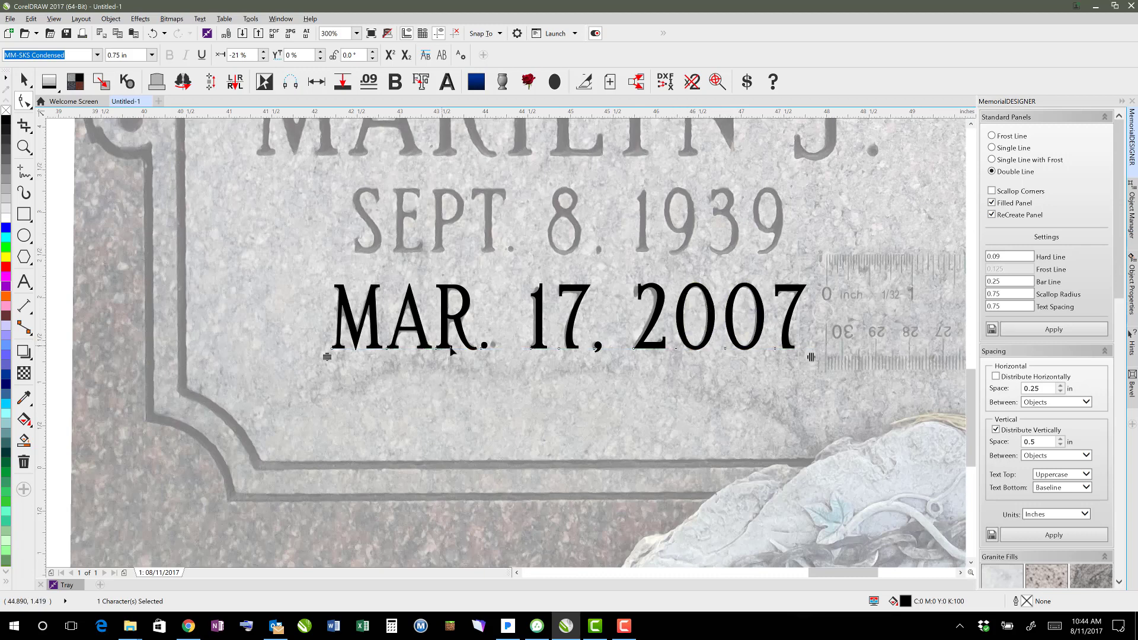
{"action": "mouse_move", "coordinate": [481, 349]}
{"action": "left_mouse_down"}
{"action": "mouse_move", "coordinate": [491, 348]}
{"action": "mouse_move", "coordinate": [489, 364]}
{"action": "left_mouse_up"}
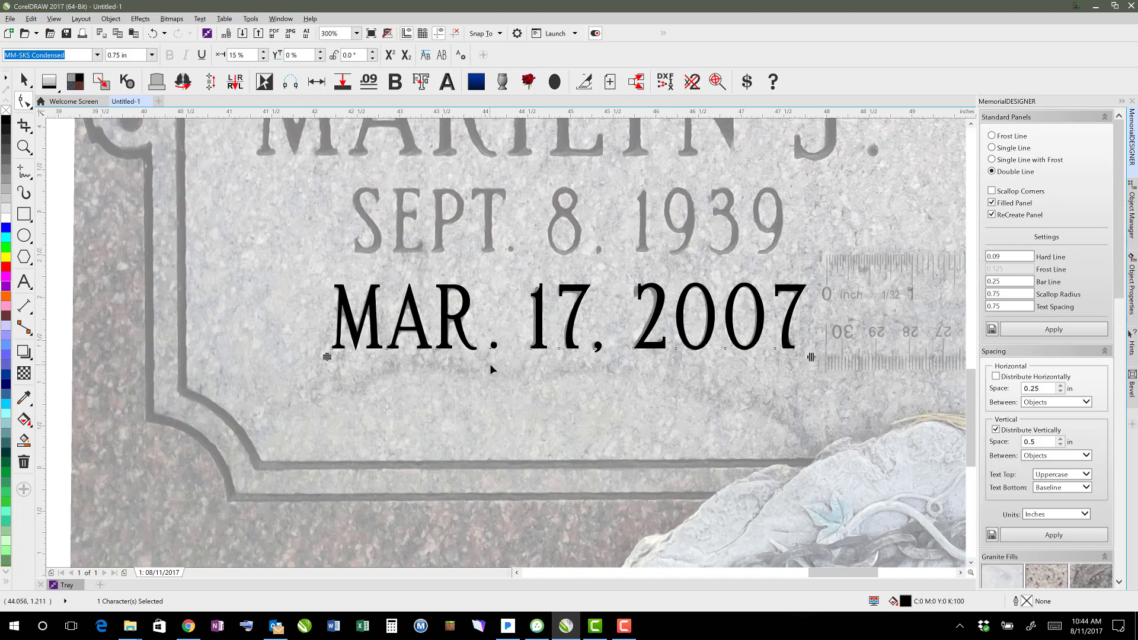
{"action": "left_click", "coordinate": [595, 349]}
{"action": "left_click_drag", "start_coordinate": [593, 349], "coordinate": [592, 350]}
{"action": "left_click", "coordinate": [24, 79]}
Step: Place a copy of the finished date on the same baseline, beneath the second person's birth date
{"action": "scroll", "coordinate": [664, 312], "scroll_direction": "down", "scroll_amount": 1}
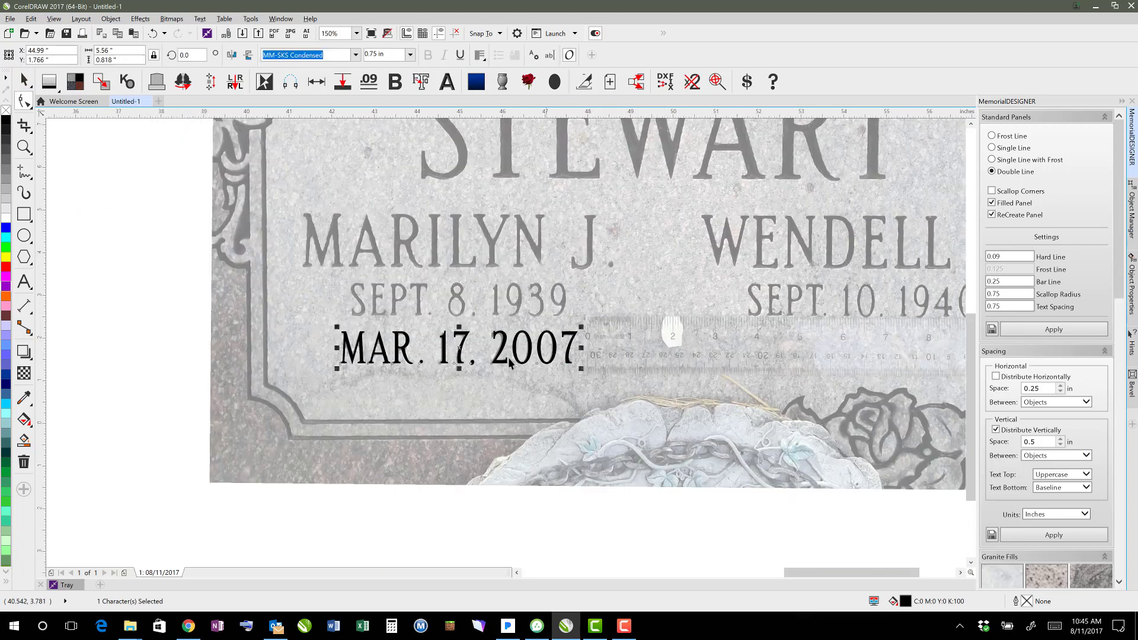
{"action": "left_click_drag", "start_coordinate": [579, 347], "coordinate": [918, 345]}
{"action": "scroll", "coordinate": [911, 372], "scroll_direction": "left", "scroll_amount": 1}
{"action": "scroll", "coordinate": [913, 357], "scroll_direction": "down", "scroll_amount": 1}
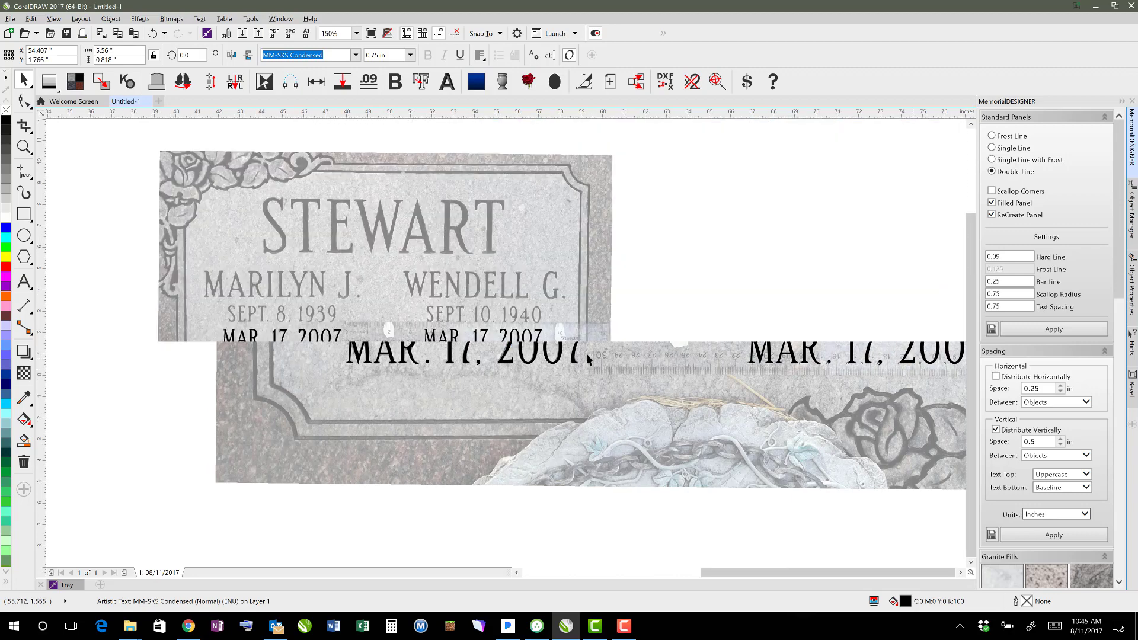
{"action": "scroll", "coordinate": [450, 350], "scroll_direction": "up", "scroll_amount": 1}
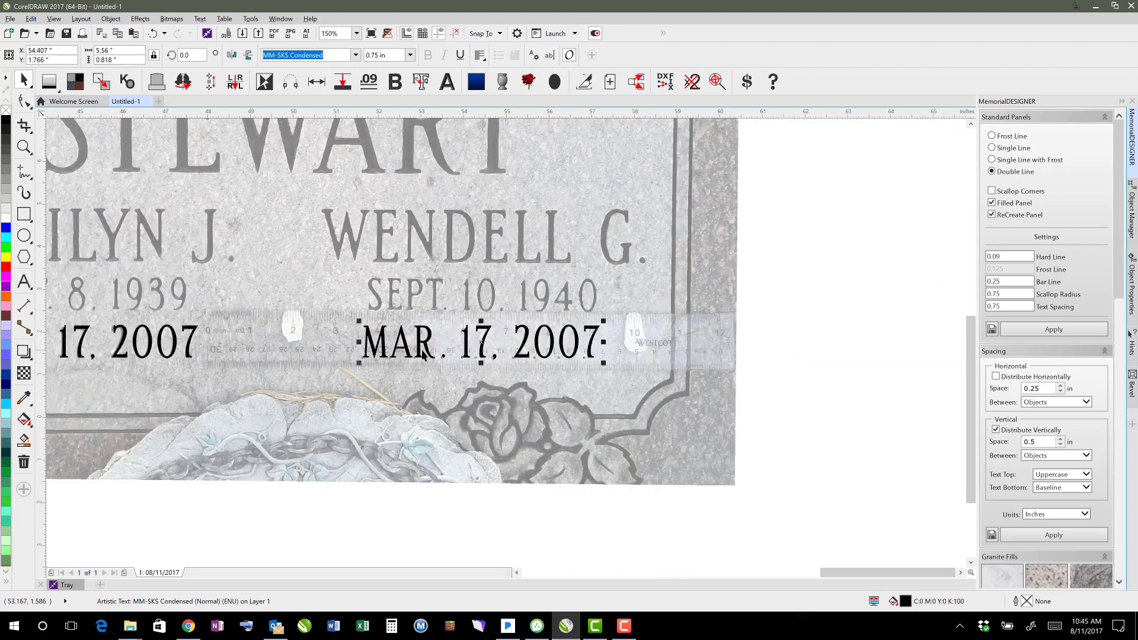
Step: Replace the copied date beneath the second person's birth date with "JUNE 14, 2017"
{"action": "left_click", "coordinate": [24, 282]}
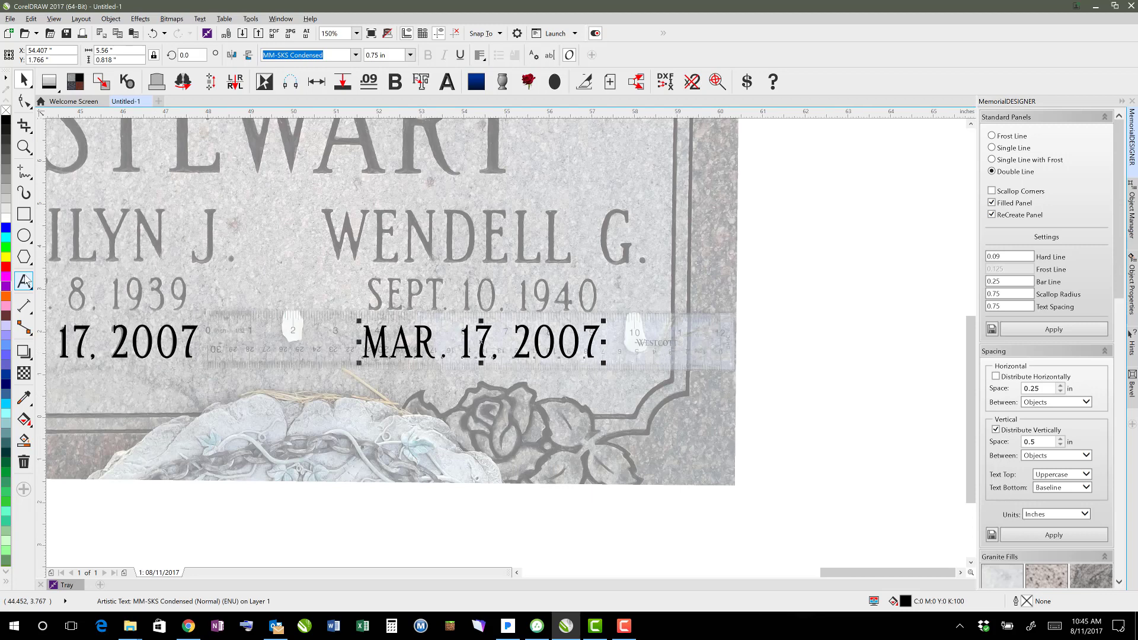
{"action": "triple_click", "coordinate": [413, 350]}
{"action": "type", "text": "JUNE"}
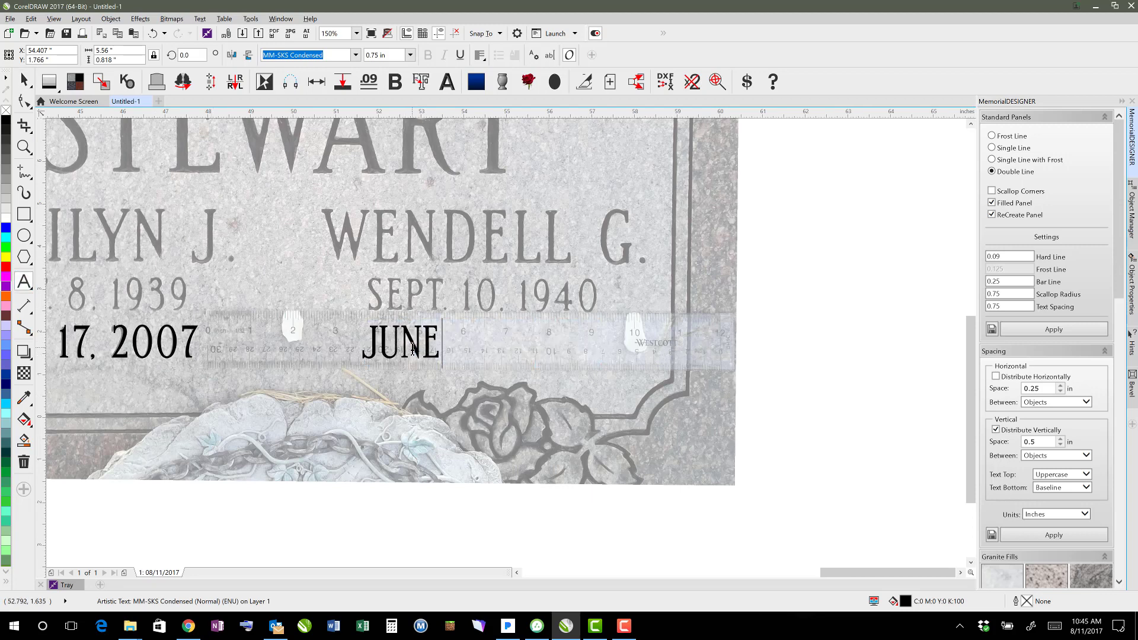
{"action": "type", "text": " 14, 2017"}
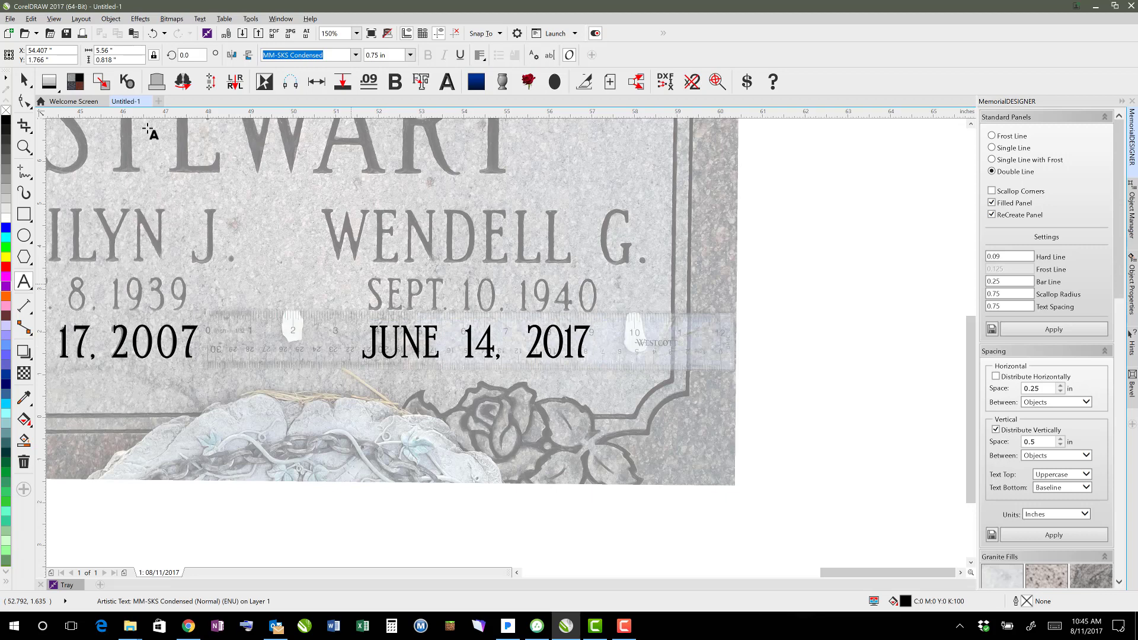
{"action": "key", "text": "Escape"}
Step: Place vertical guidelines at the start and end of the engraved "SEPT. 10, 1940" date
{"action": "left_click", "coordinate": [24, 80]}
{"action": "left_click_drag", "start_coordinate": [437, 296], "coordinate": [368, 290]}
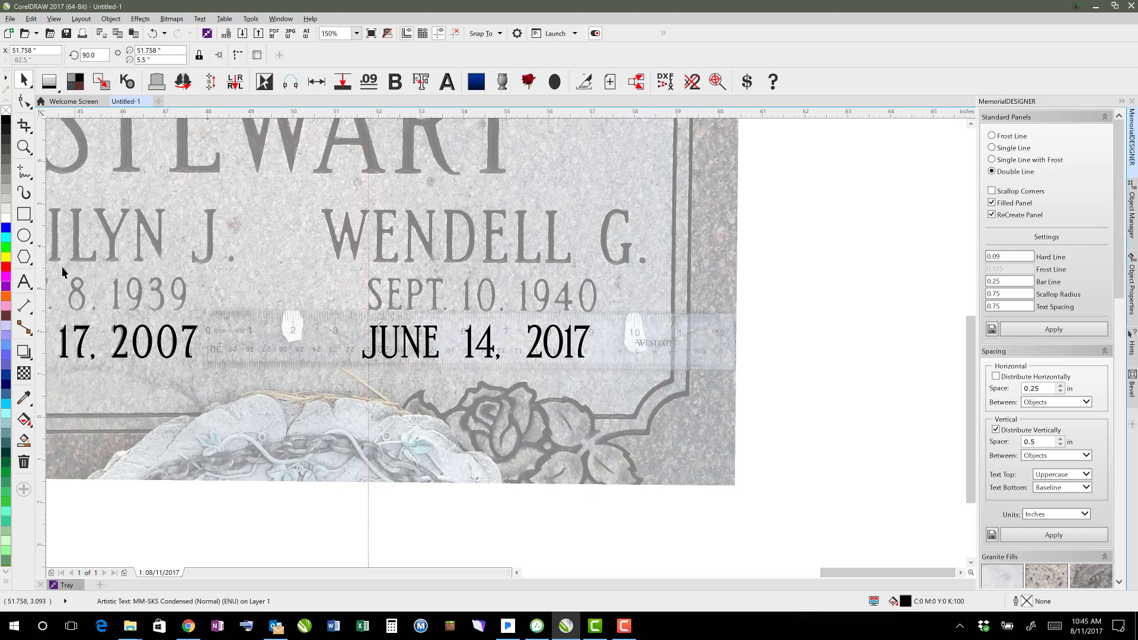
{"action": "left_click_drag", "start_coordinate": [45, 269], "coordinate": [597, 298]}
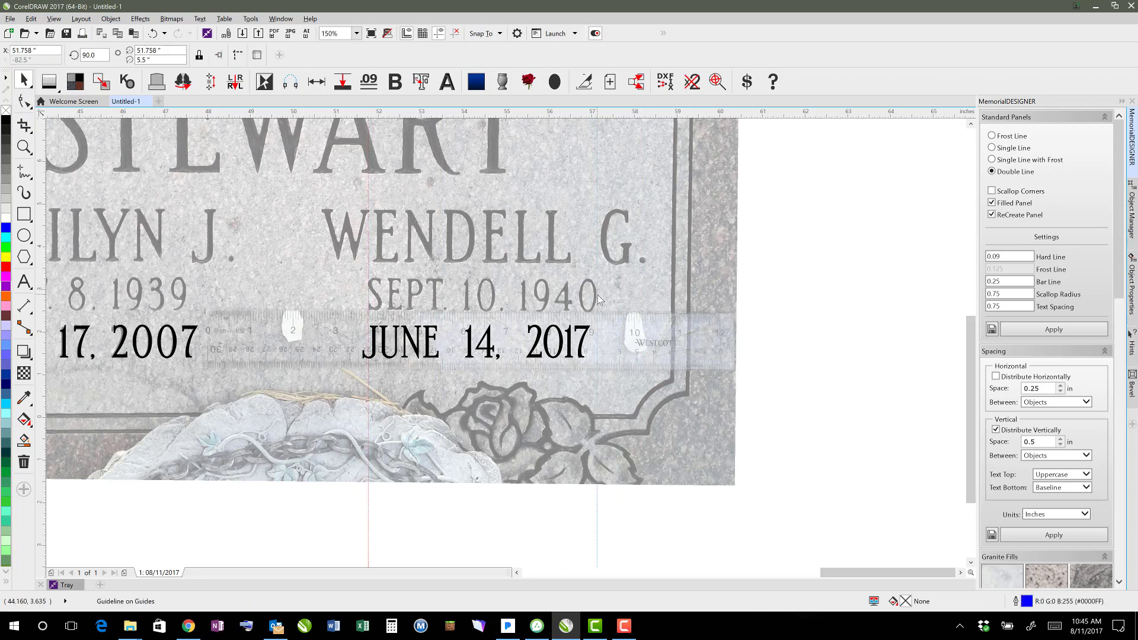
Step: Widen the "JUNE 14, 2017" text's spacing to about 5.51 inches overall with the Shape tool and center it between the guidelines
{"action": "scroll", "coordinate": [499, 344], "scroll_direction": "up", "scroll_amount": 2}
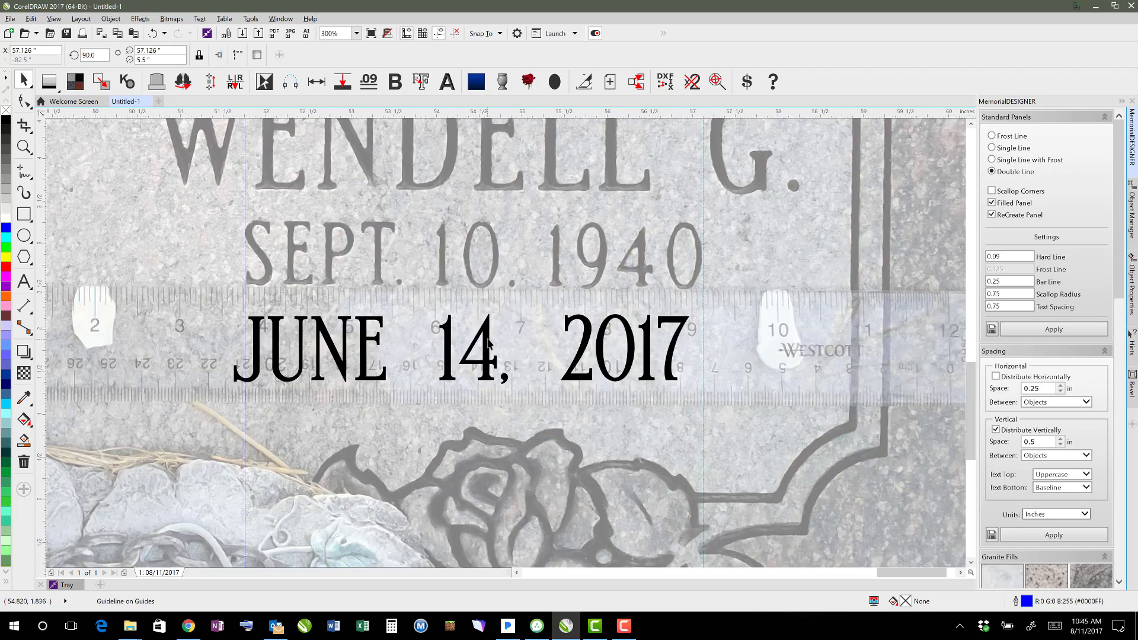
{"action": "left_click", "coordinate": [491, 345]}
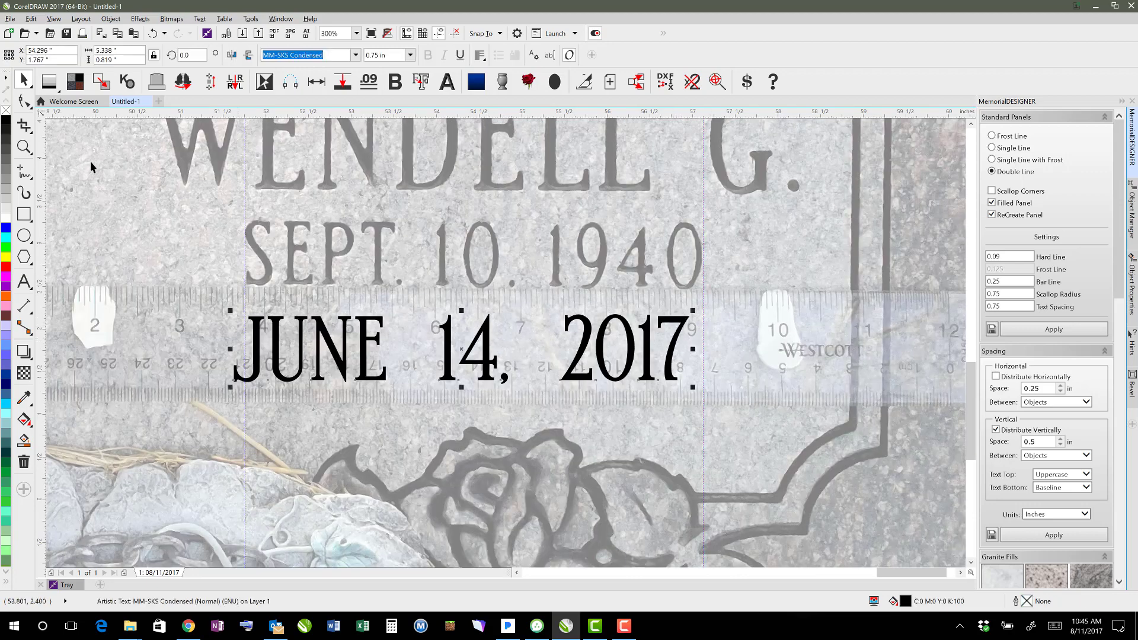
{"action": "left_click", "coordinate": [23, 100]}
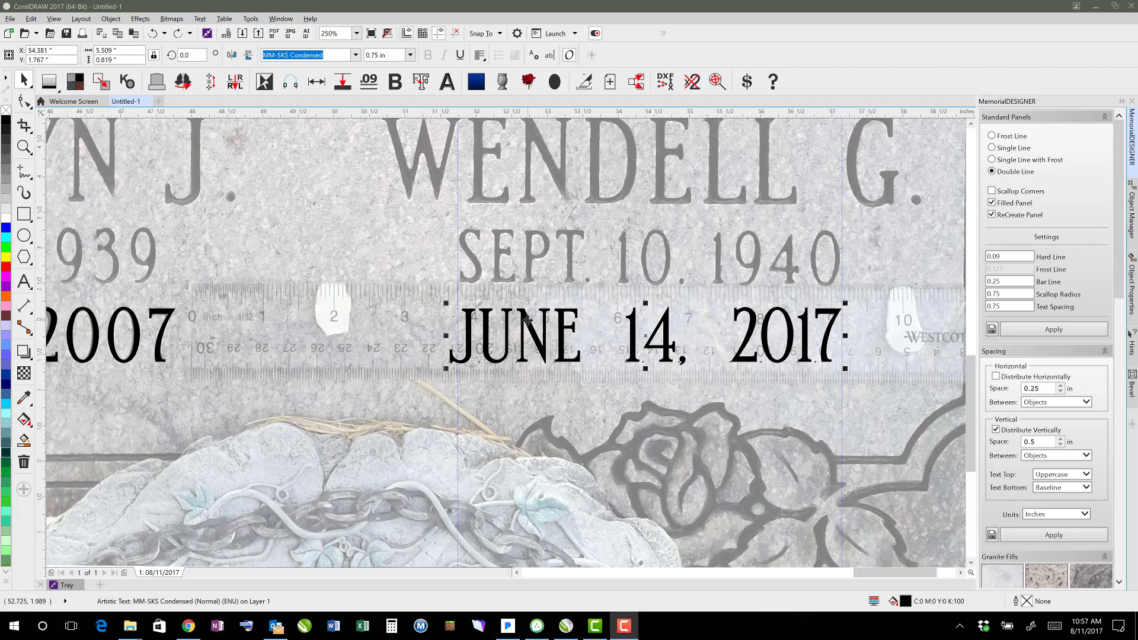
{"action": "key", "text": "F10"}
{"action": "left_click_drag", "start_coordinate": [527, 320], "coordinate": [533, 323]}
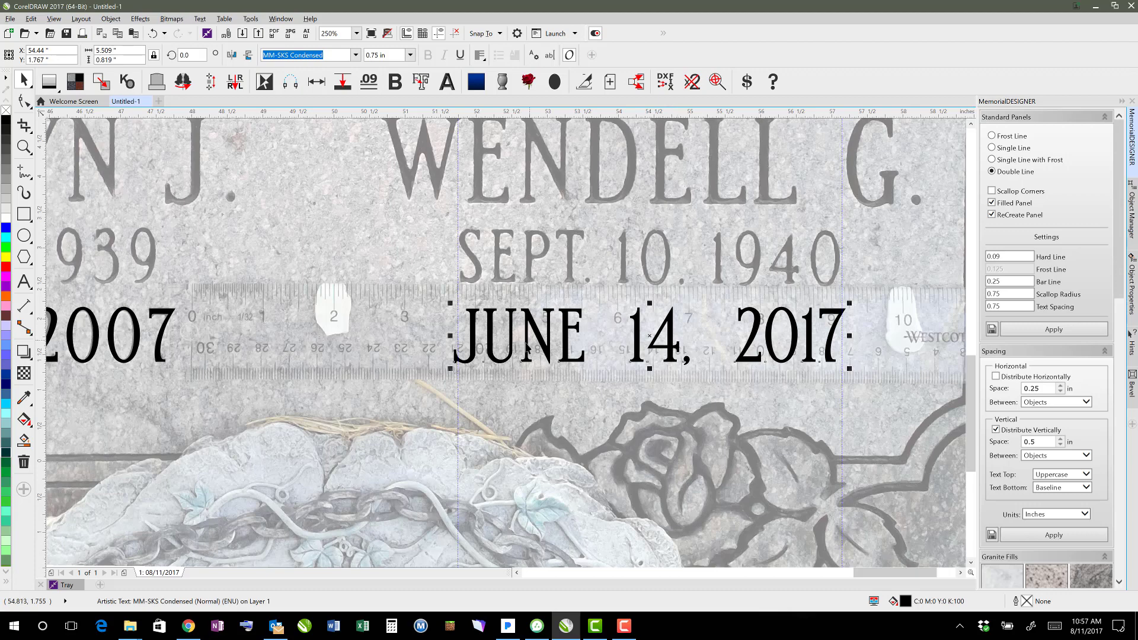
Step: Place a copy of both final dates together on the blank area to the right of the gravestone photo
{"action": "scroll", "coordinate": [567, 327], "scroll_direction": "down", "scroll_amount": 2}
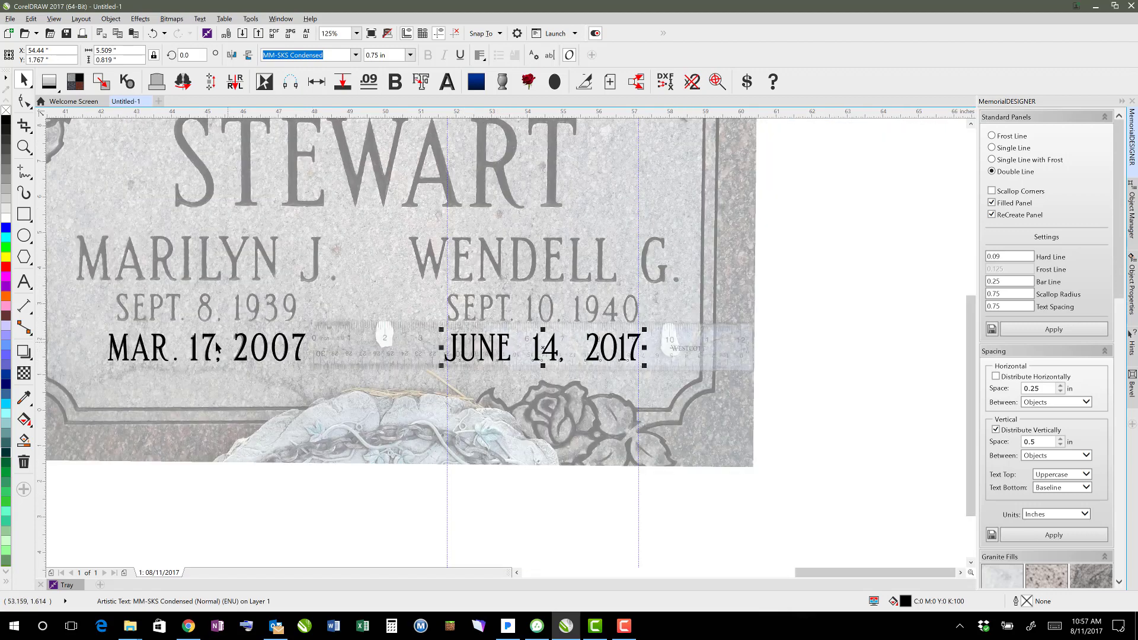
{"action": "left_click", "coordinate": [299, 350]}
{"action": "left_click", "coordinate": [455, 350], "text": "shift"}
{"action": "scroll", "coordinate": [526, 335], "scroll_direction": "down", "scroll_amount": 1}
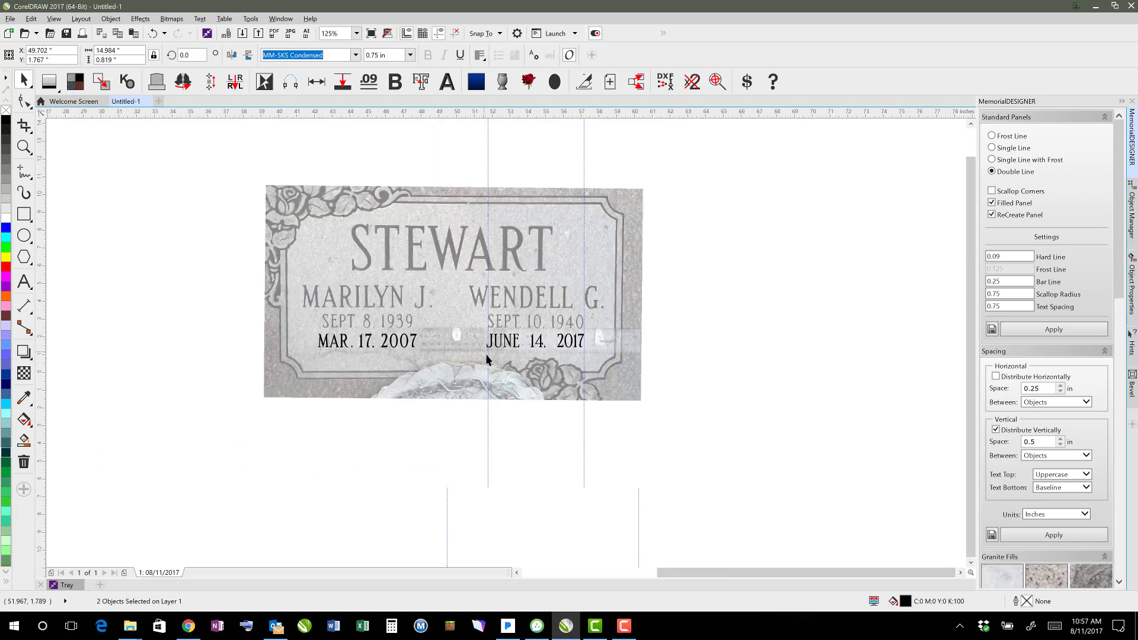
{"action": "left_click_drag", "start_coordinate": [453, 341], "coordinate": [841, 340]}
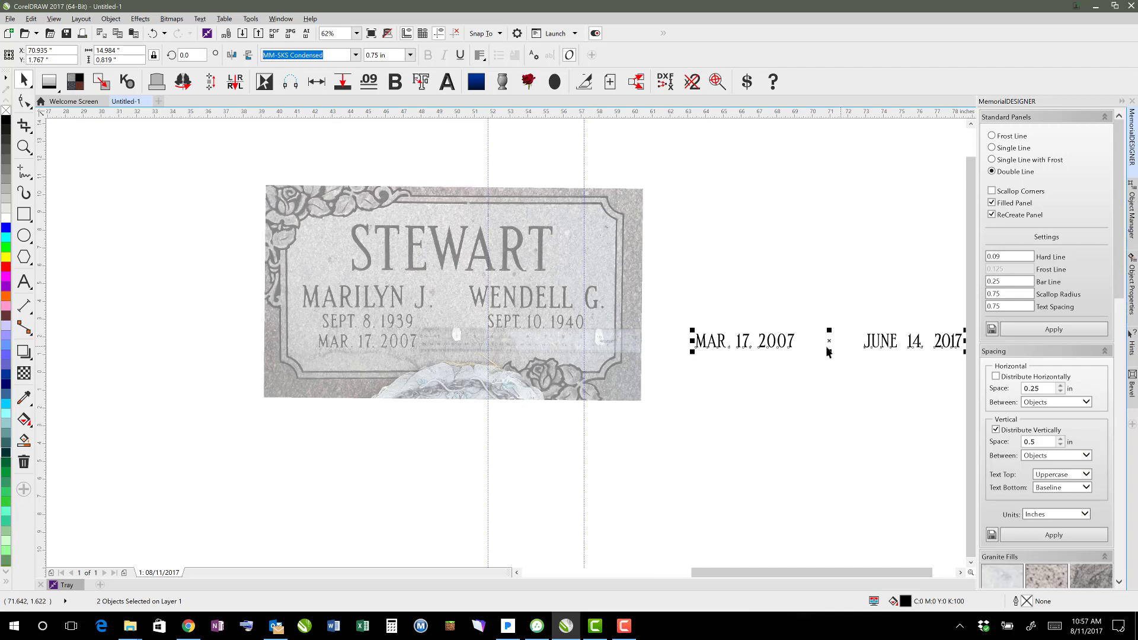
{"action": "key", "text": "ctrl+z"}
{"action": "left_click_drag", "start_coordinate": [412, 338], "coordinate": [812, 323]}
{"action": "key", "text": "shift+F2"}
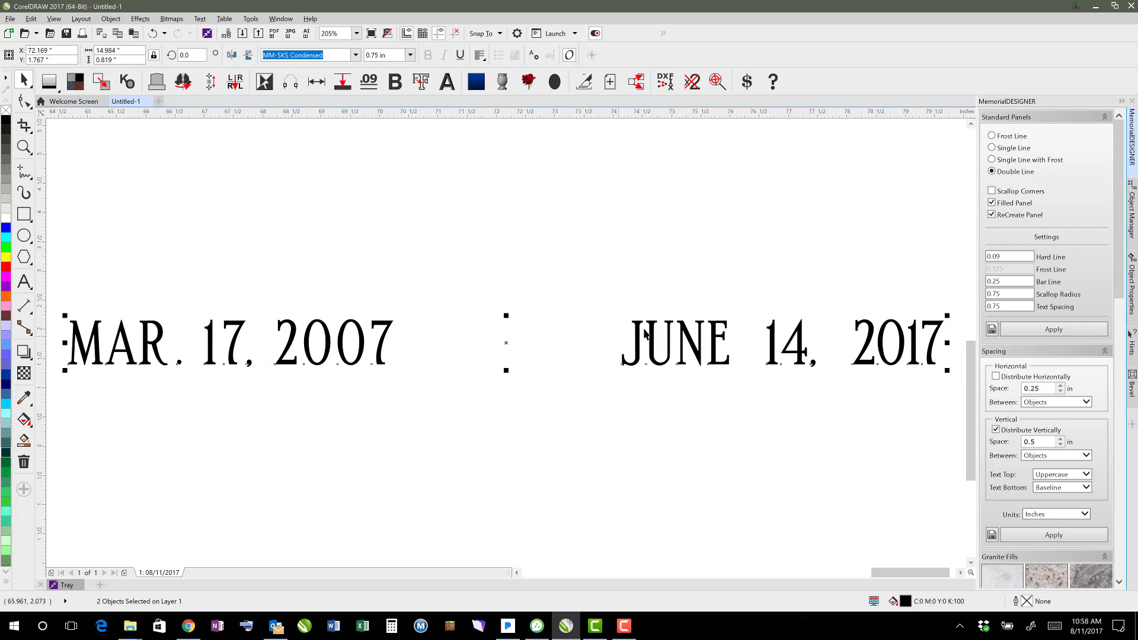
Step: Add a frame of about 7.5 by 2.8 inches with center marks around the copied "JUNE 14, 2017" date
{"action": "left_click", "coordinate": [701, 282]}
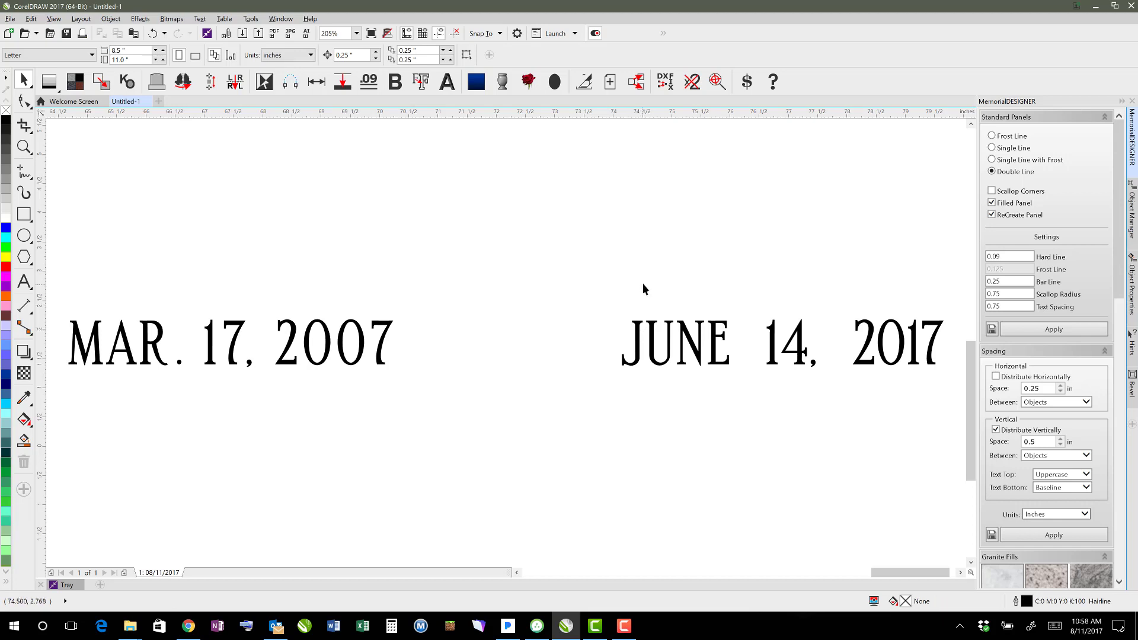
{"action": "left_click", "coordinate": [639, 327]}
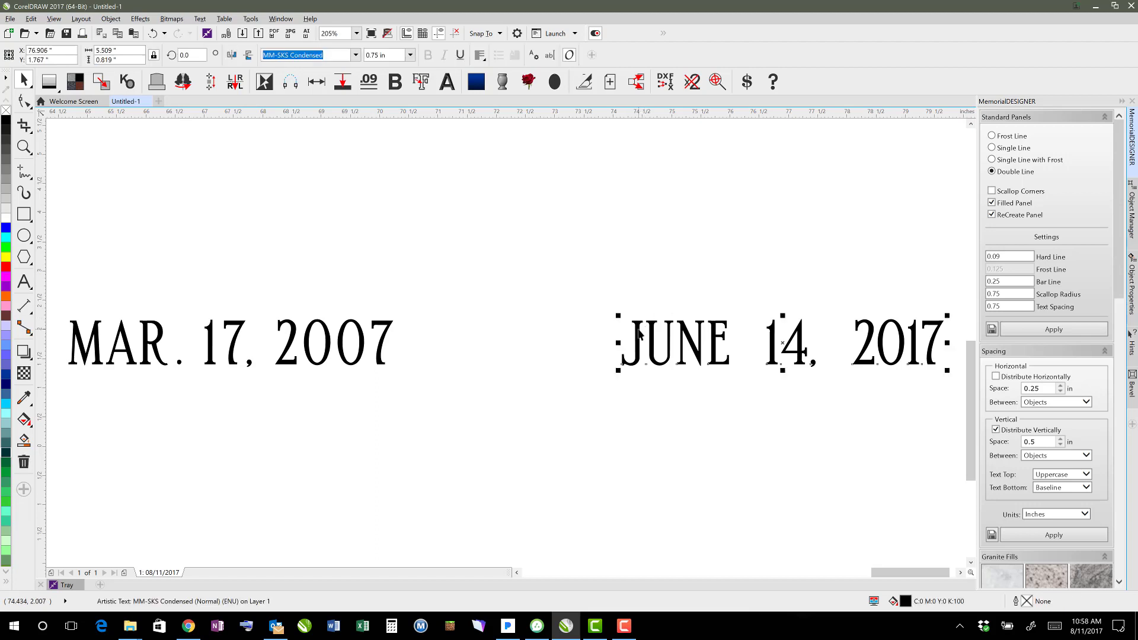
{"action": "key", "text": "shift+F2"}
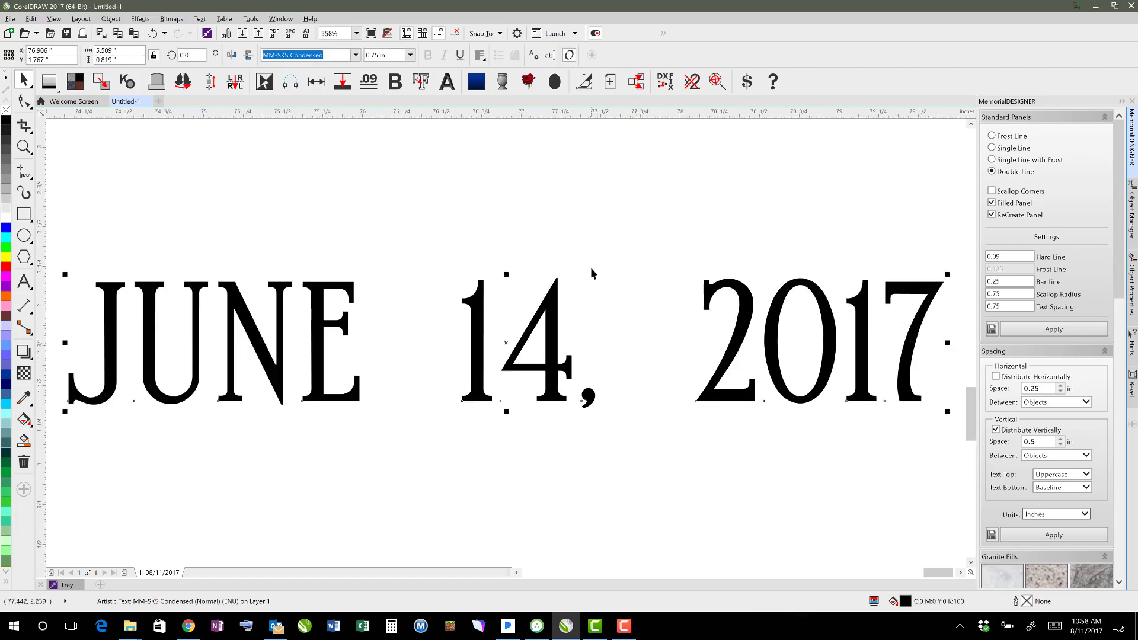
{"action": "scroll", "coordinate": [590, 268], "scroll_direction": "down", "scroll_amount": 1}
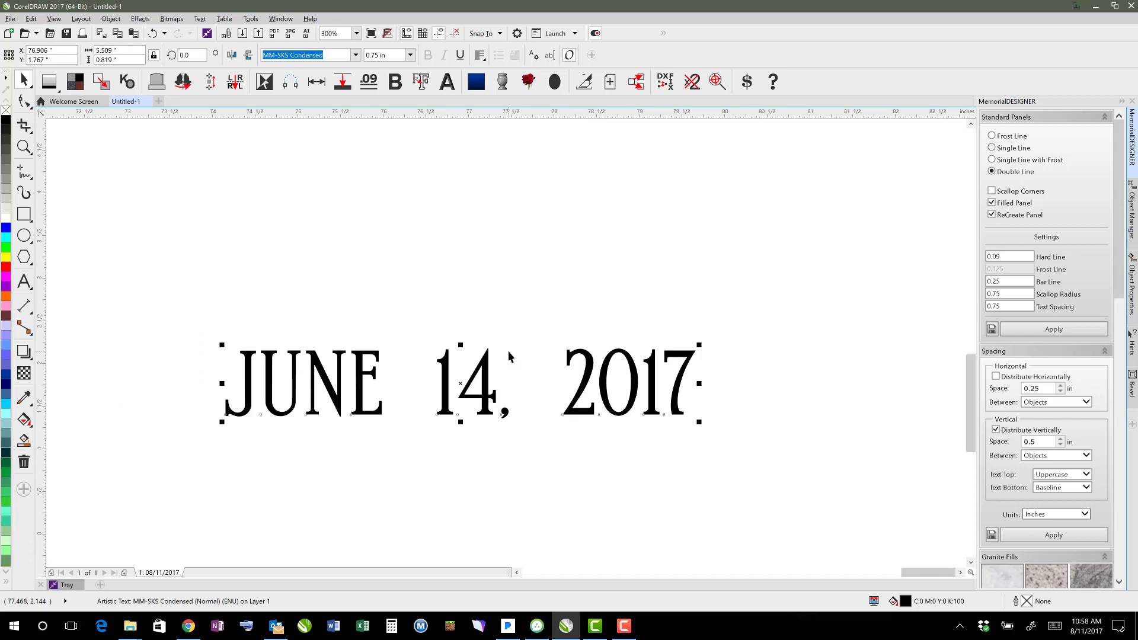
{"action": "key", "text": "ctrl+shift+f"}
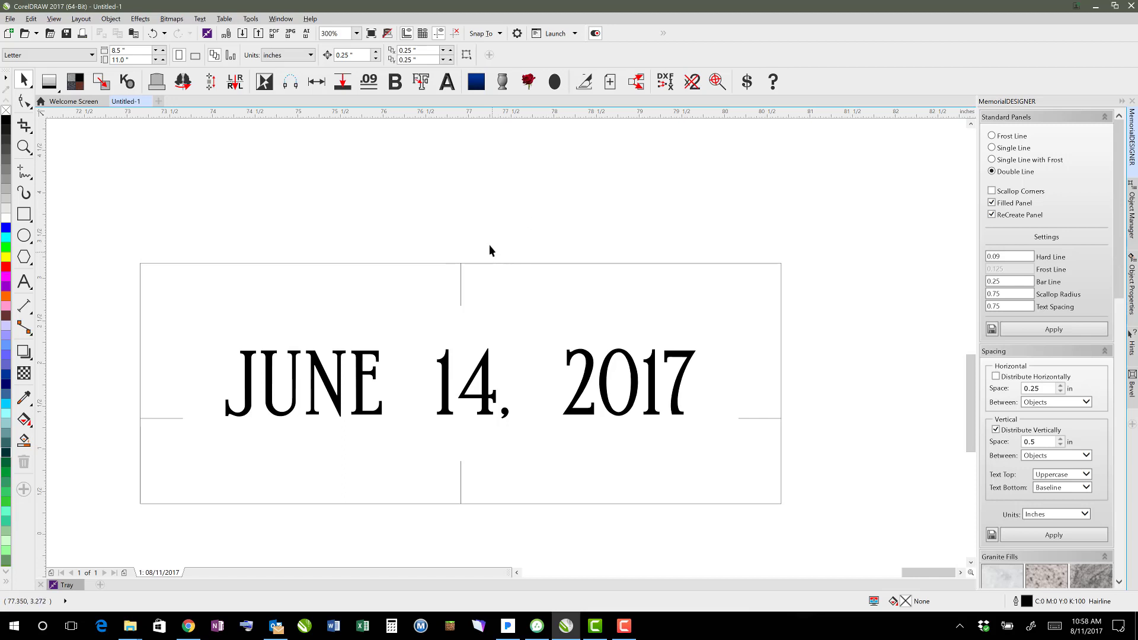
{"action": "left_click", "coordinate": [449, 264]}
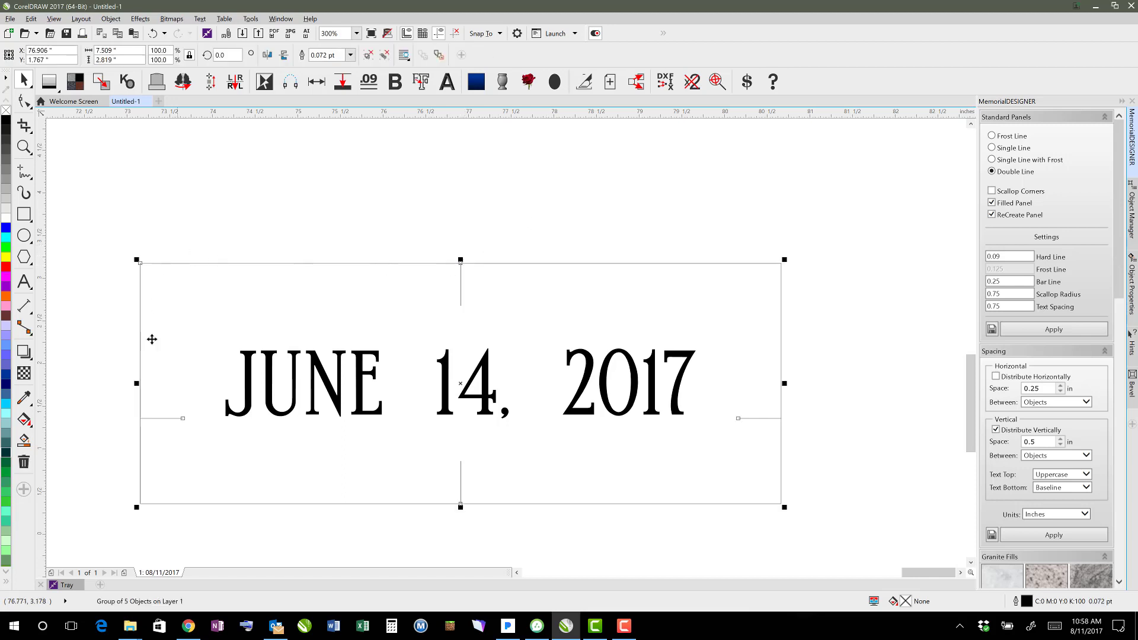
{"action": "left_click", "coordinate": [680, 207]}
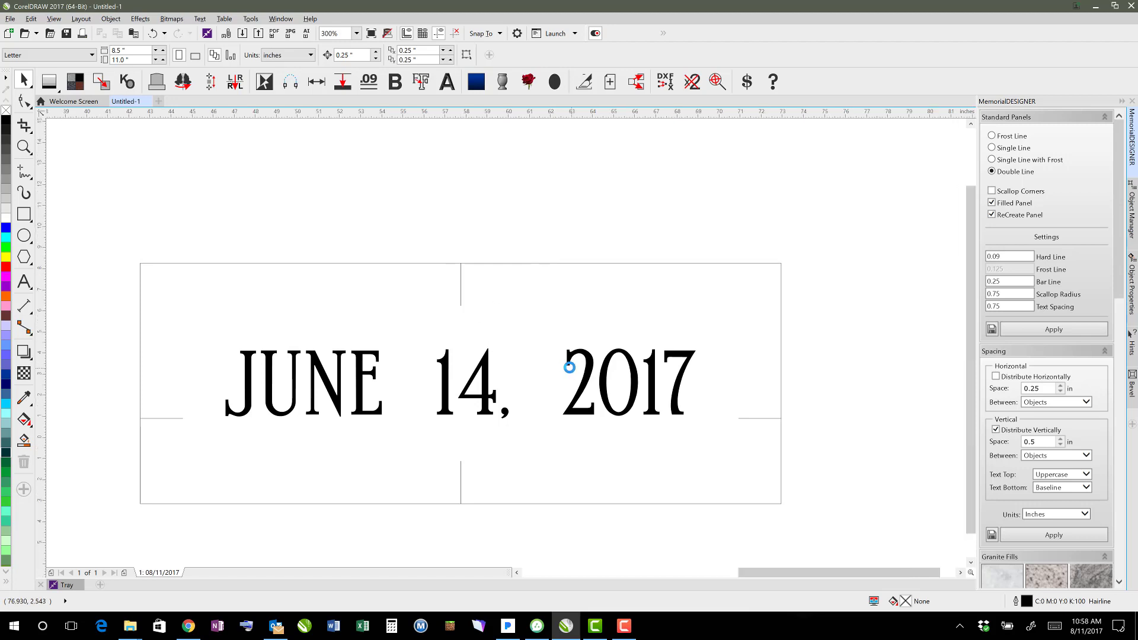
Step: Examine the rose carving at the photo's upper-left corner close up, as well as the whole layout in full view
{"action": "key", "text": "F4"}
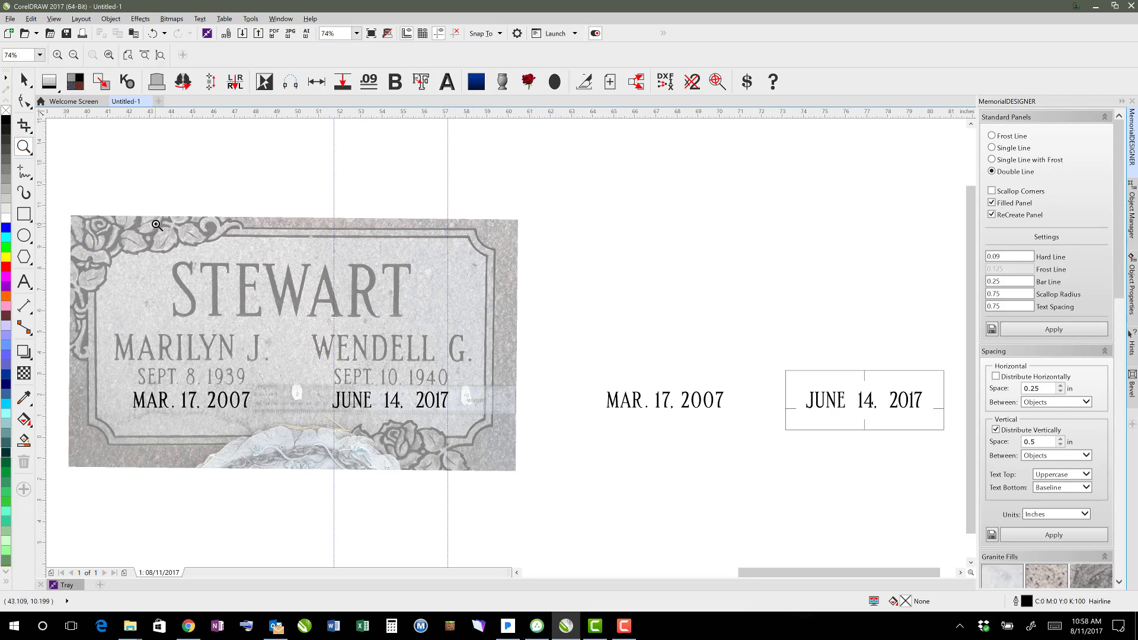
{"action": "left_click_drag", "start_coordinate": [55, 198], "coordinate": [283, 363]}
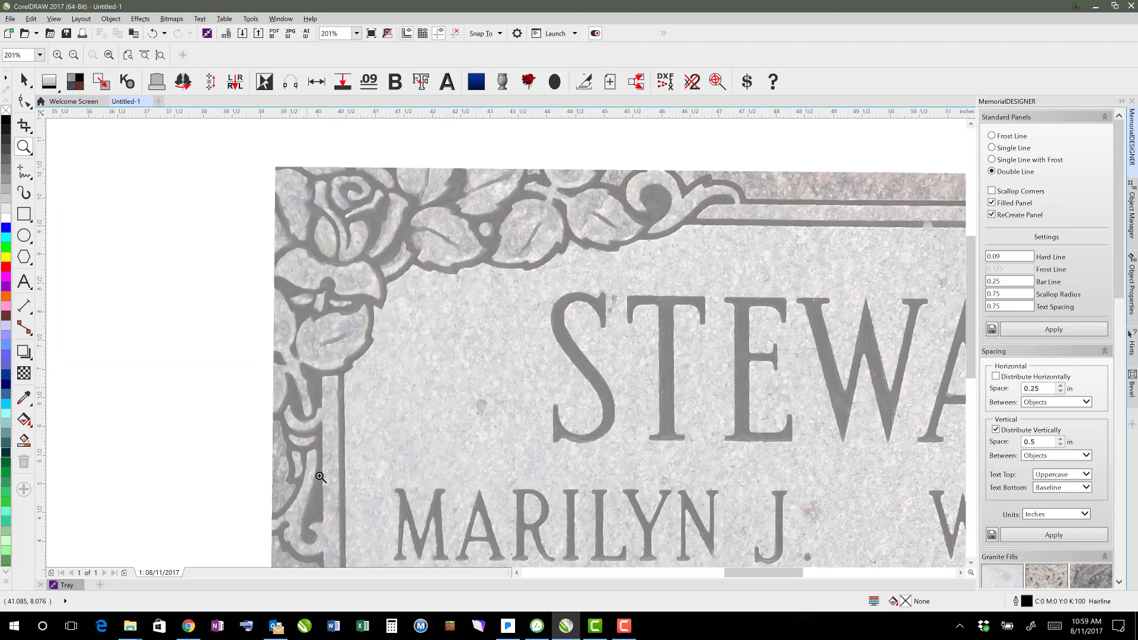
{"action": "right_click", "coordinate": [508, 353]}
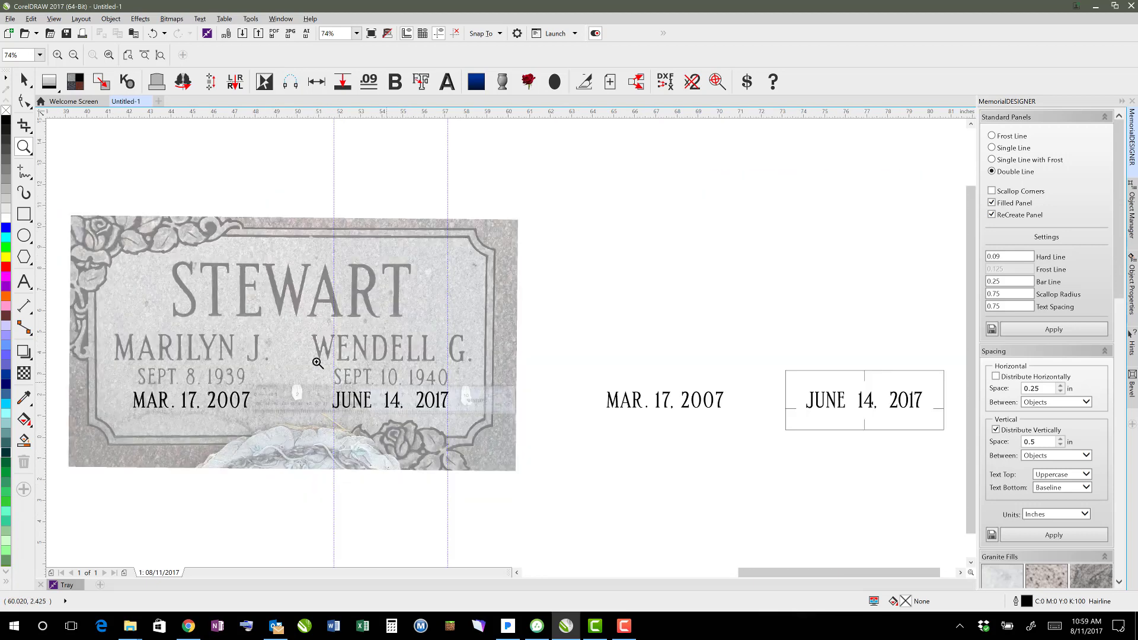
{"action": "left_click", "coordinate": [25, 80]}
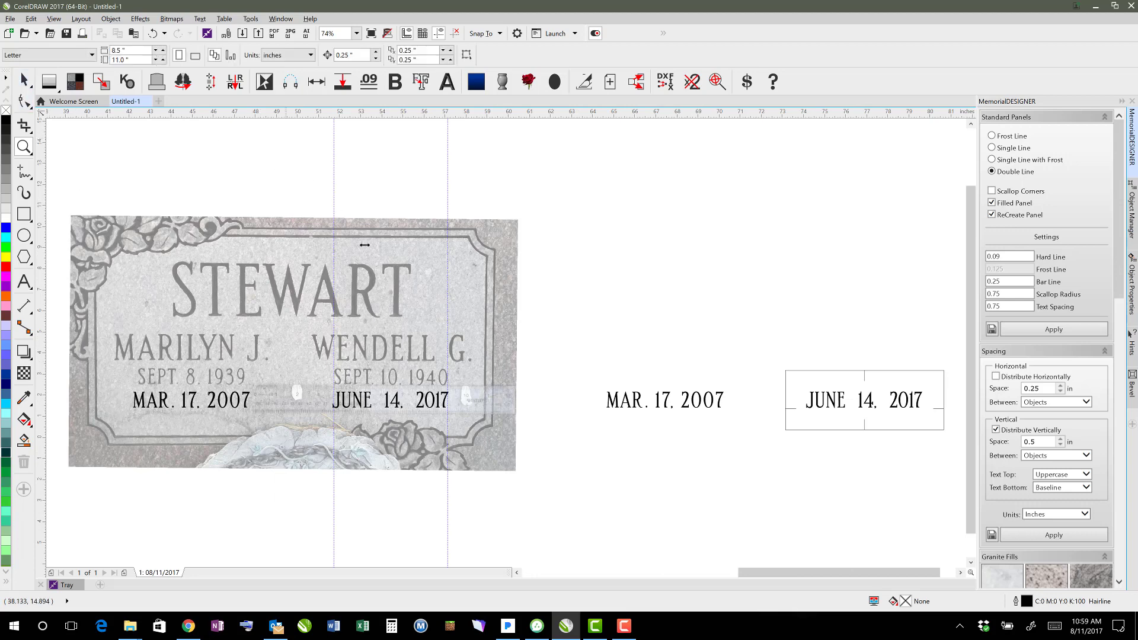
{"action": "left_click", "coordinate": [24, 146]}
{"action": "left_click_drag", "start_coordinate": [63, 206], "coordinate": [234, 280]}
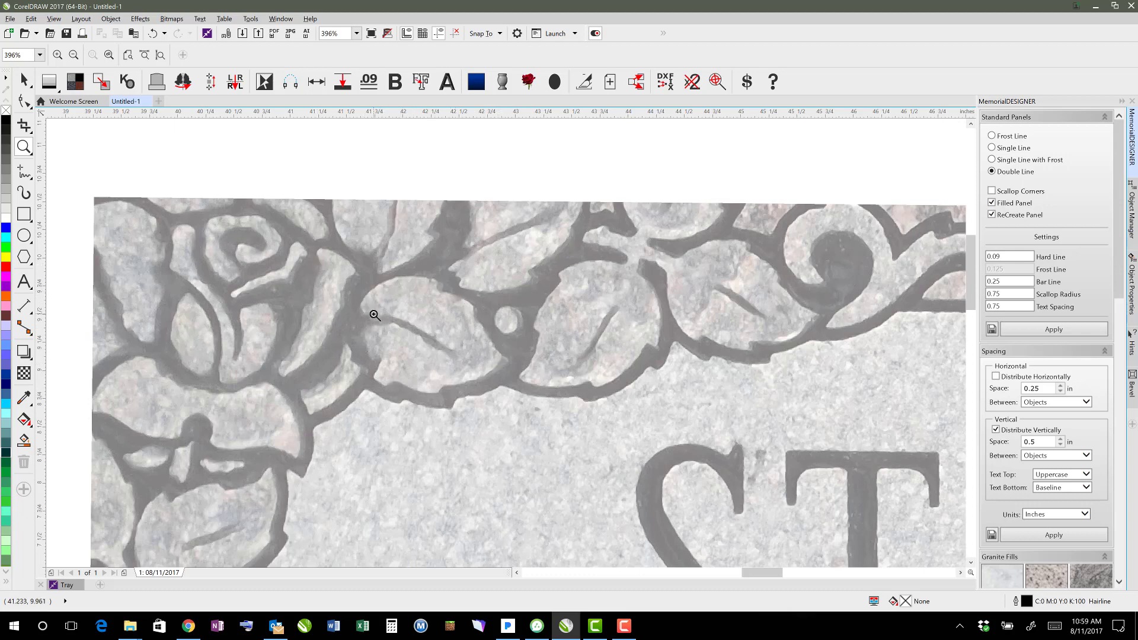
{"action": "key", "text": "F4"}
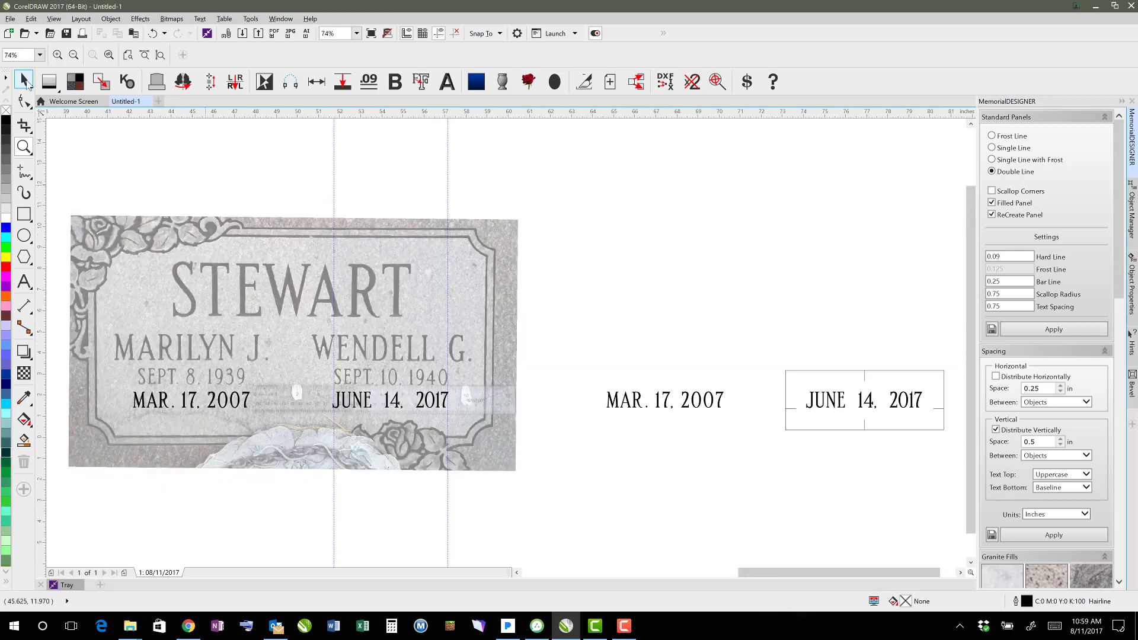
{"action": "left_click", "coordinate": [25, 81]}
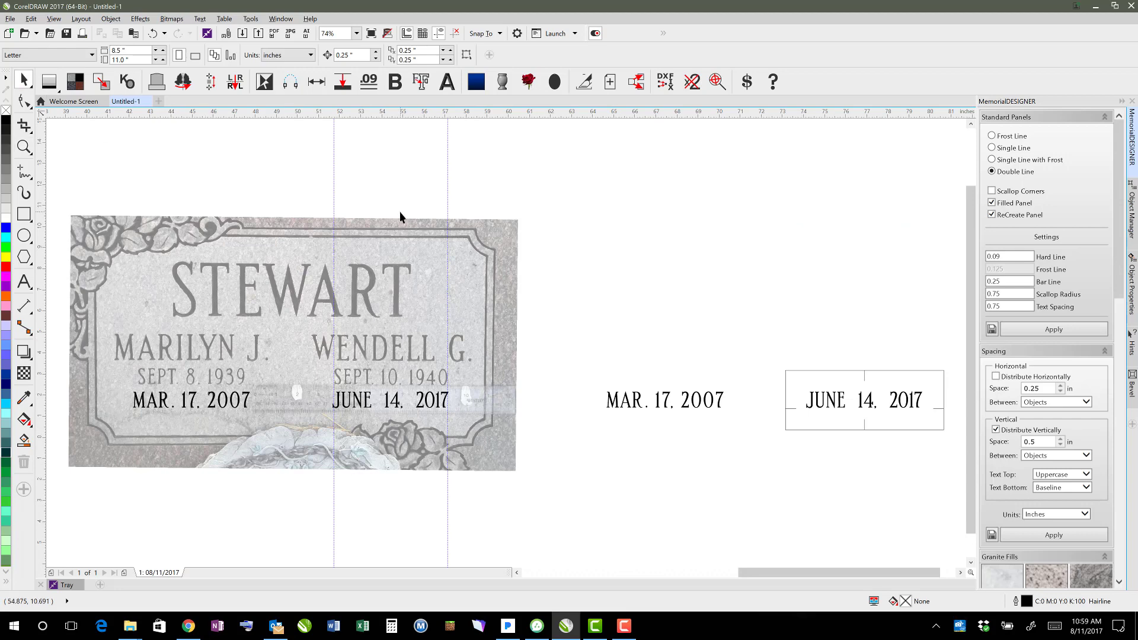